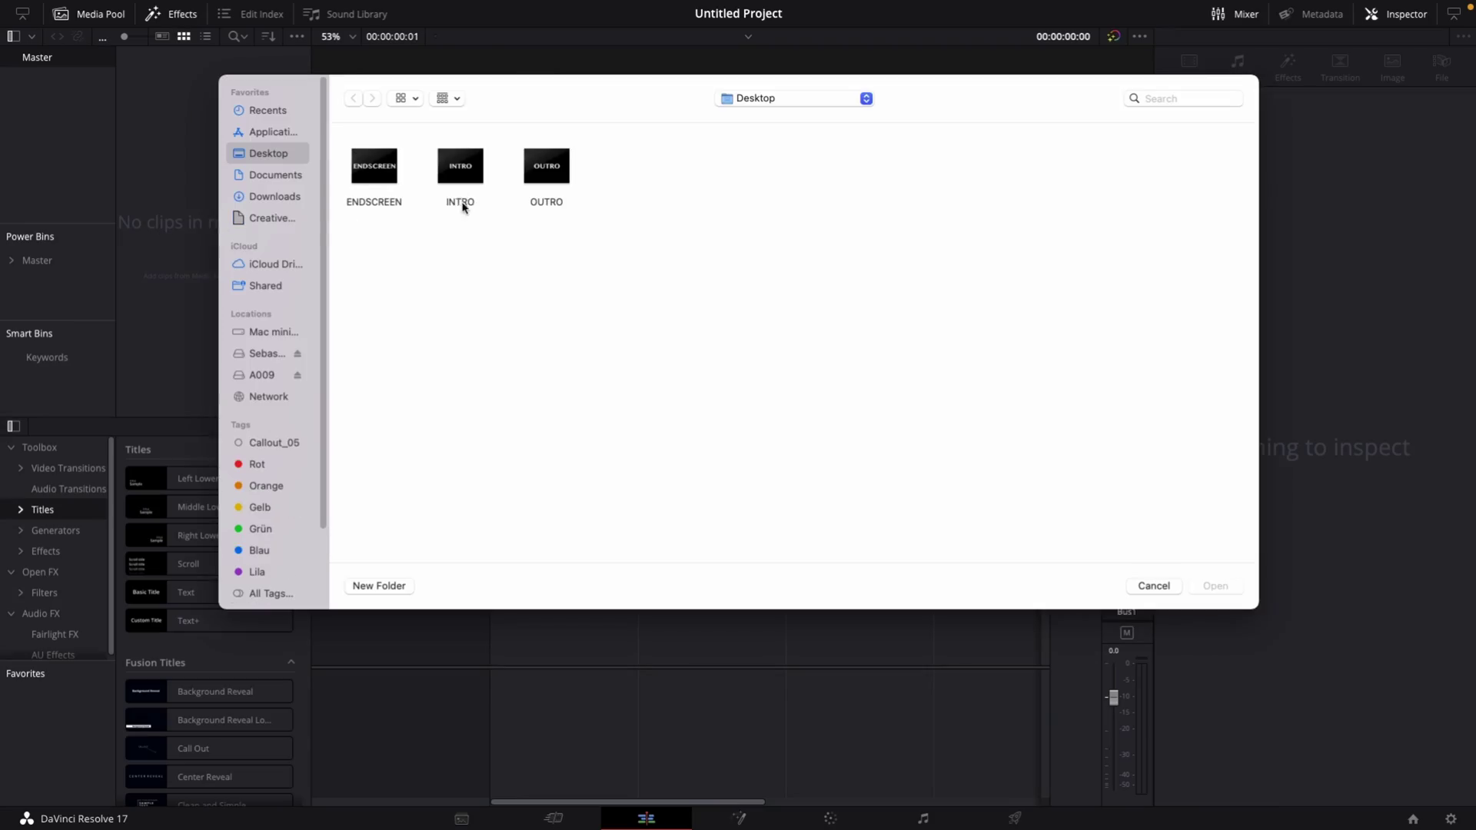
Import the INTRO, OUTRO and ENDSCREEN clips from the Desktop into the media pool
click(462, 208)
click(1215, 585)
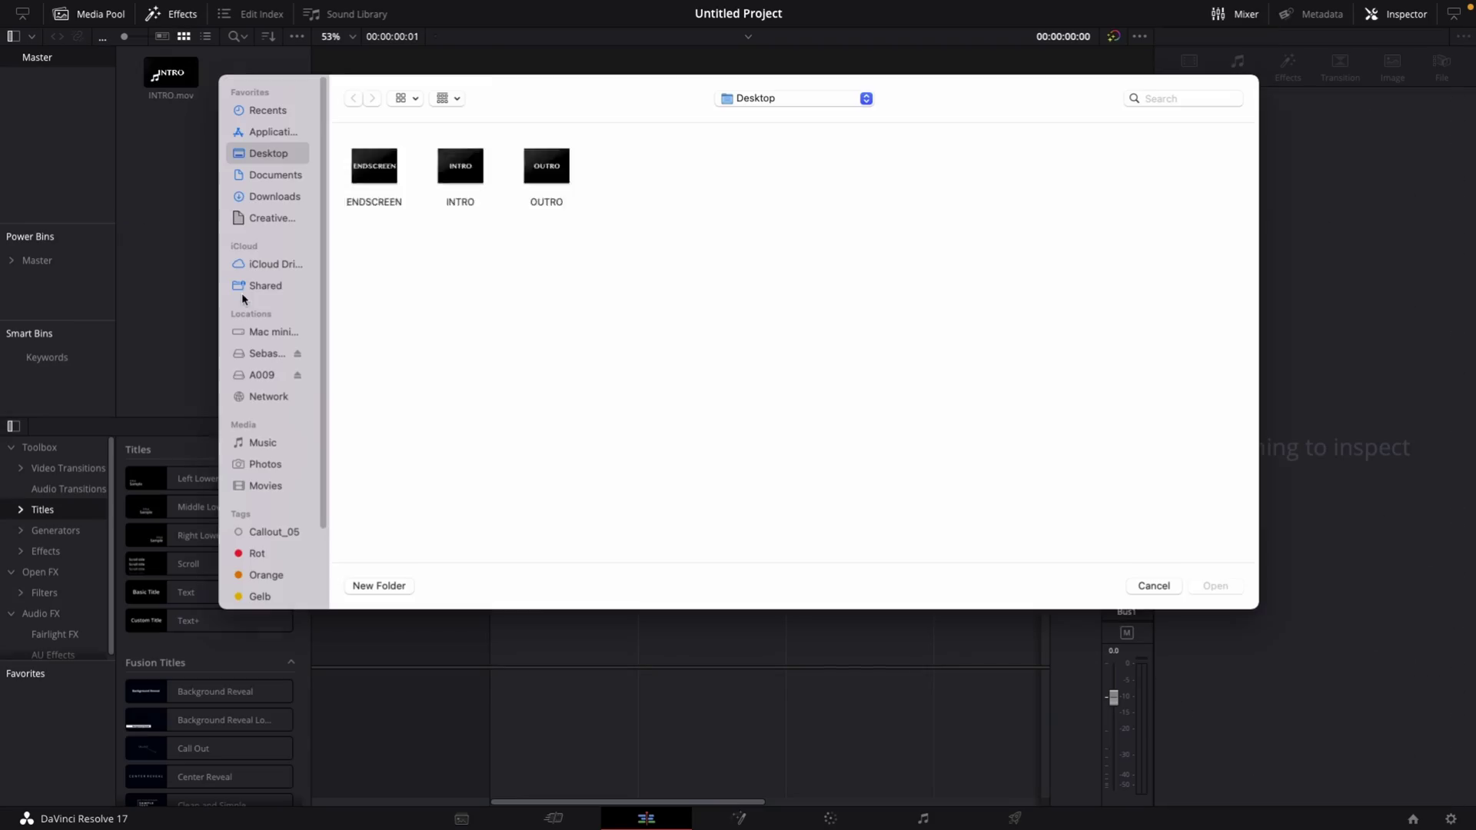
click(544, 190)
click(1225, 589)
key(super+i)
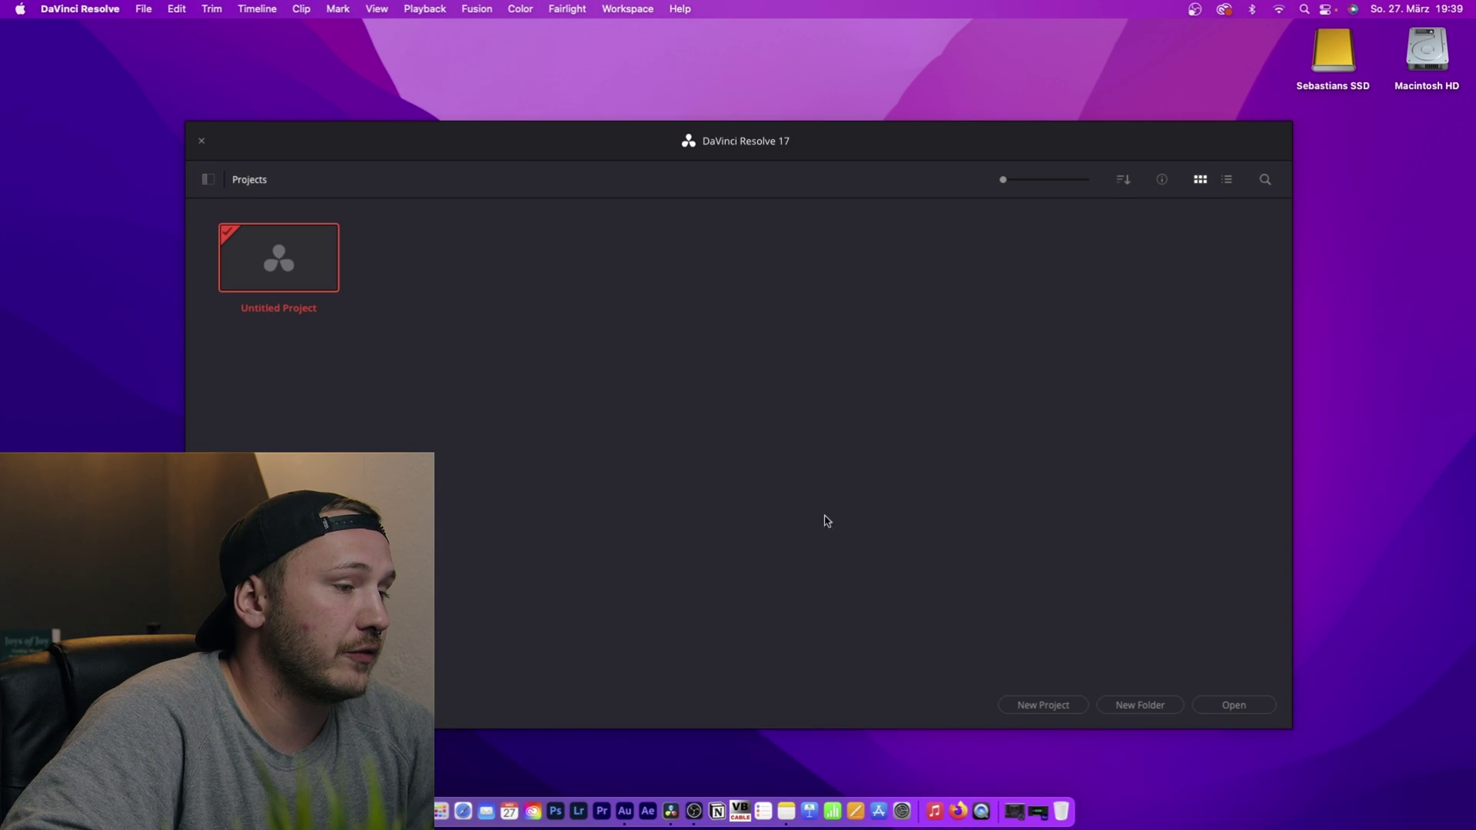
Create a new project named 'Template' from the Project Manager
click(1036, 704)
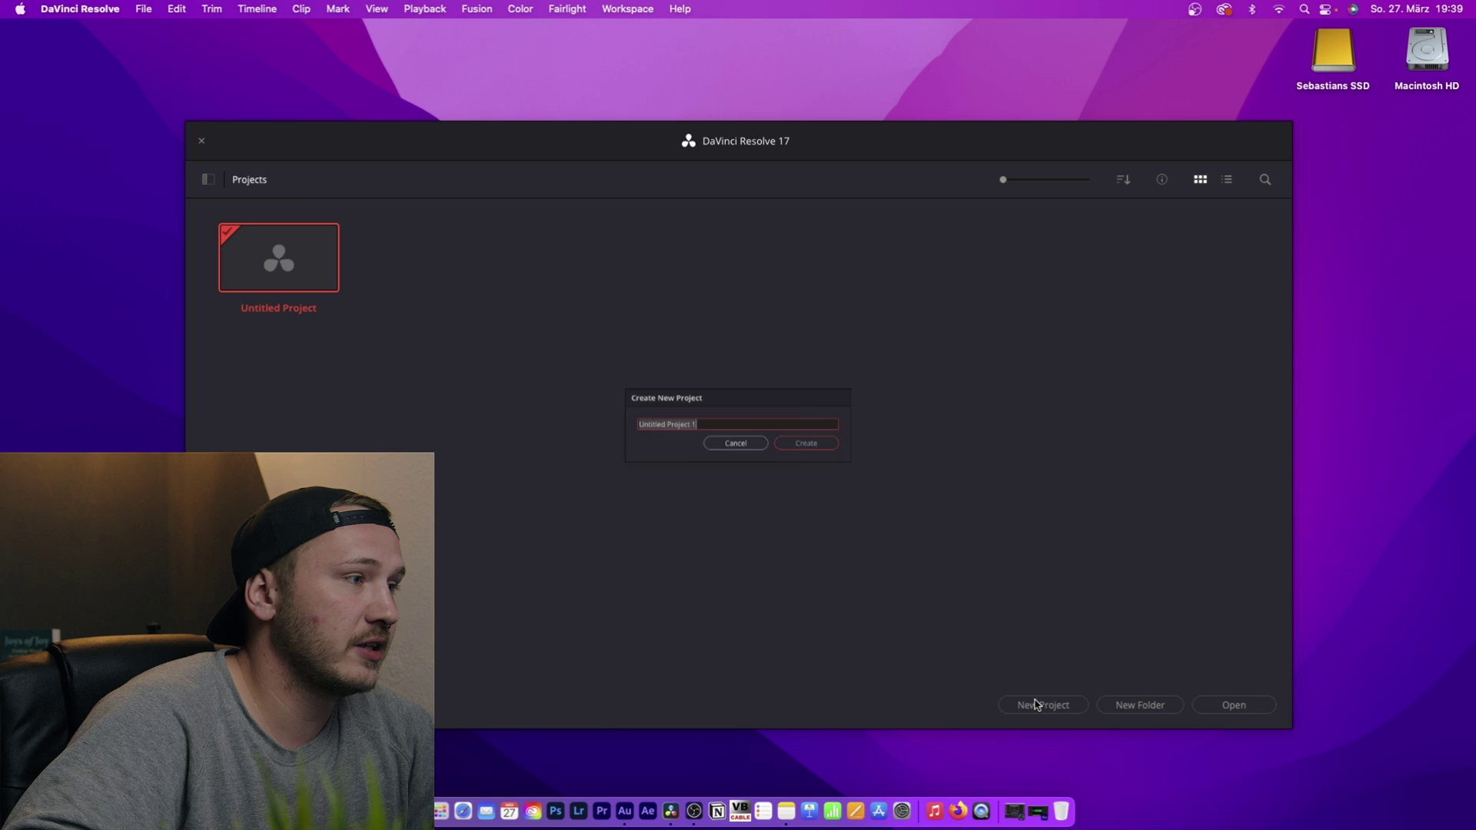
text(Templat)
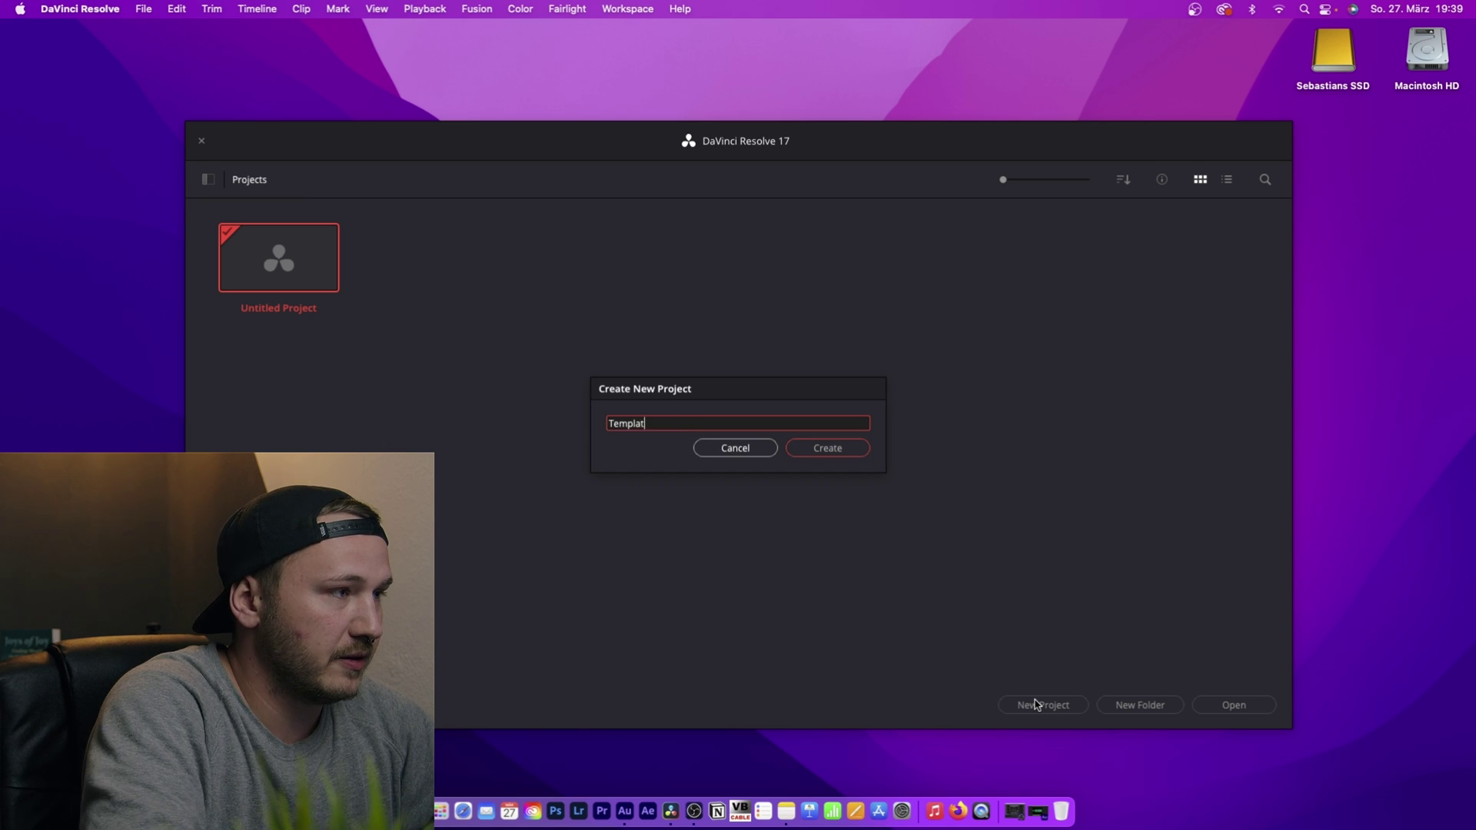
text(e)
key(Return)
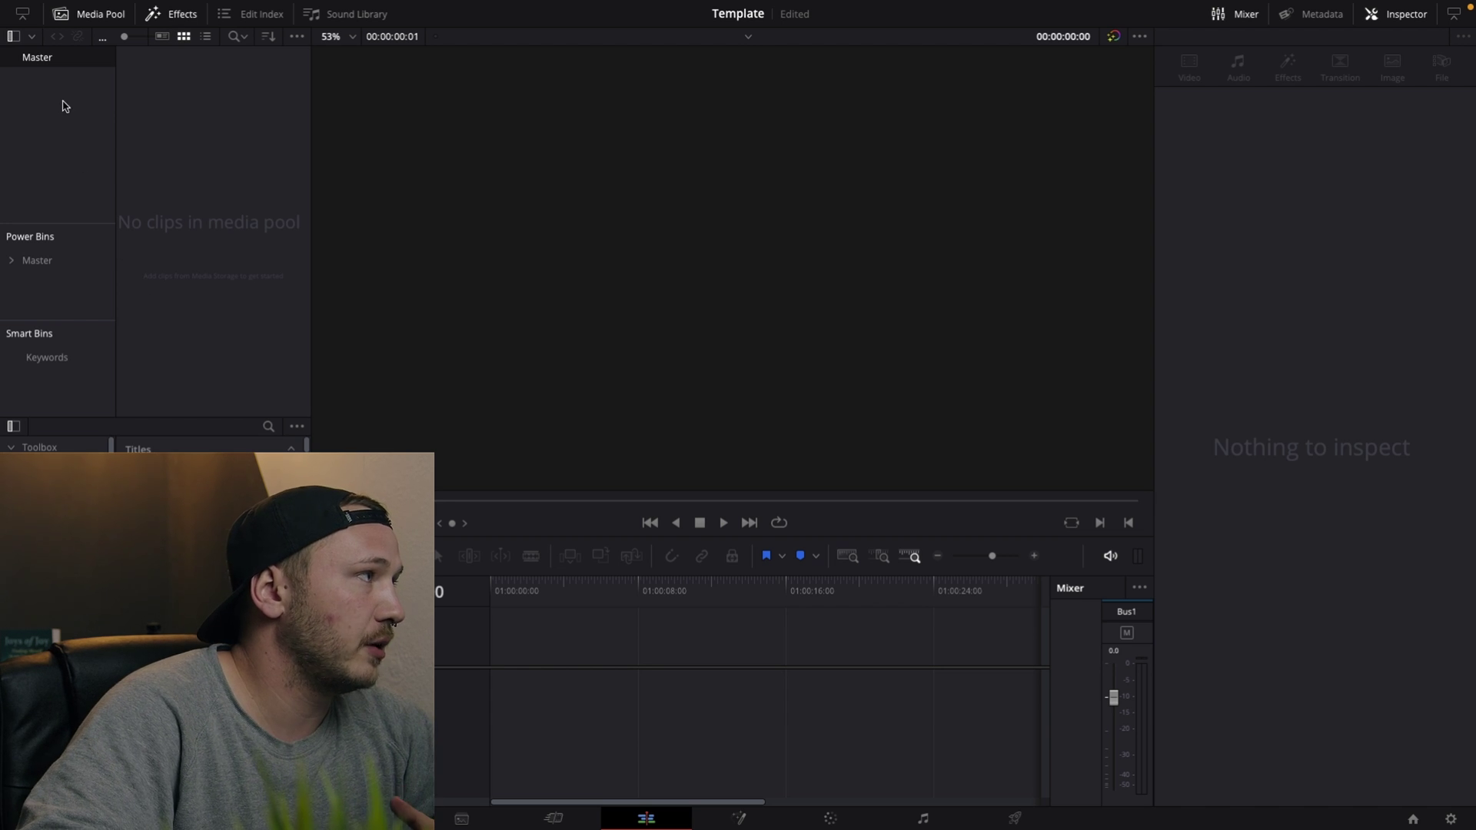
Add bins Intro, Outro, End Screen, Music, SFX, Camera, BRoll, Screen Rec and Timelines under Master
click(86, 107)
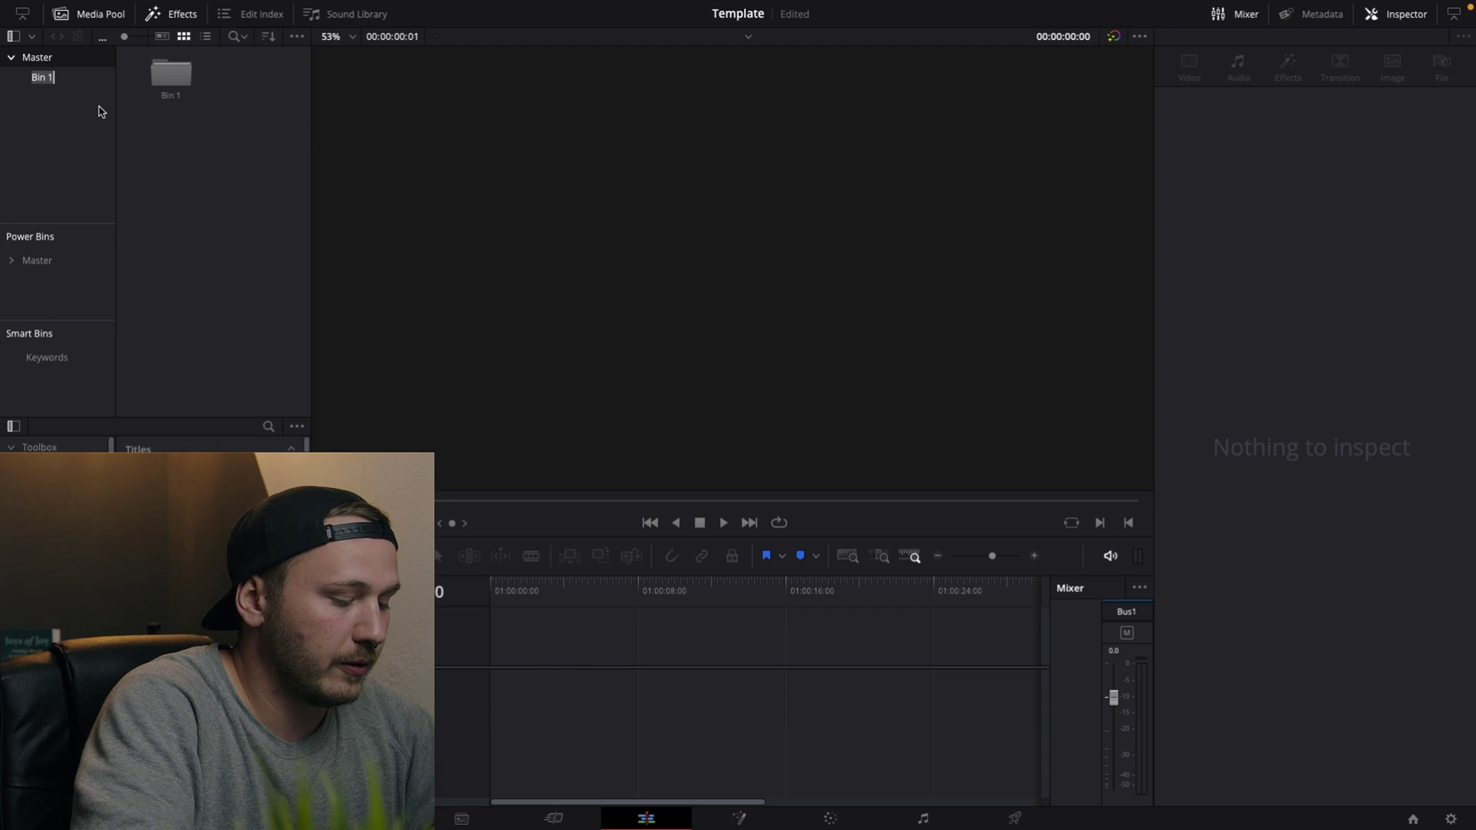
text(Intro)
key(Return)
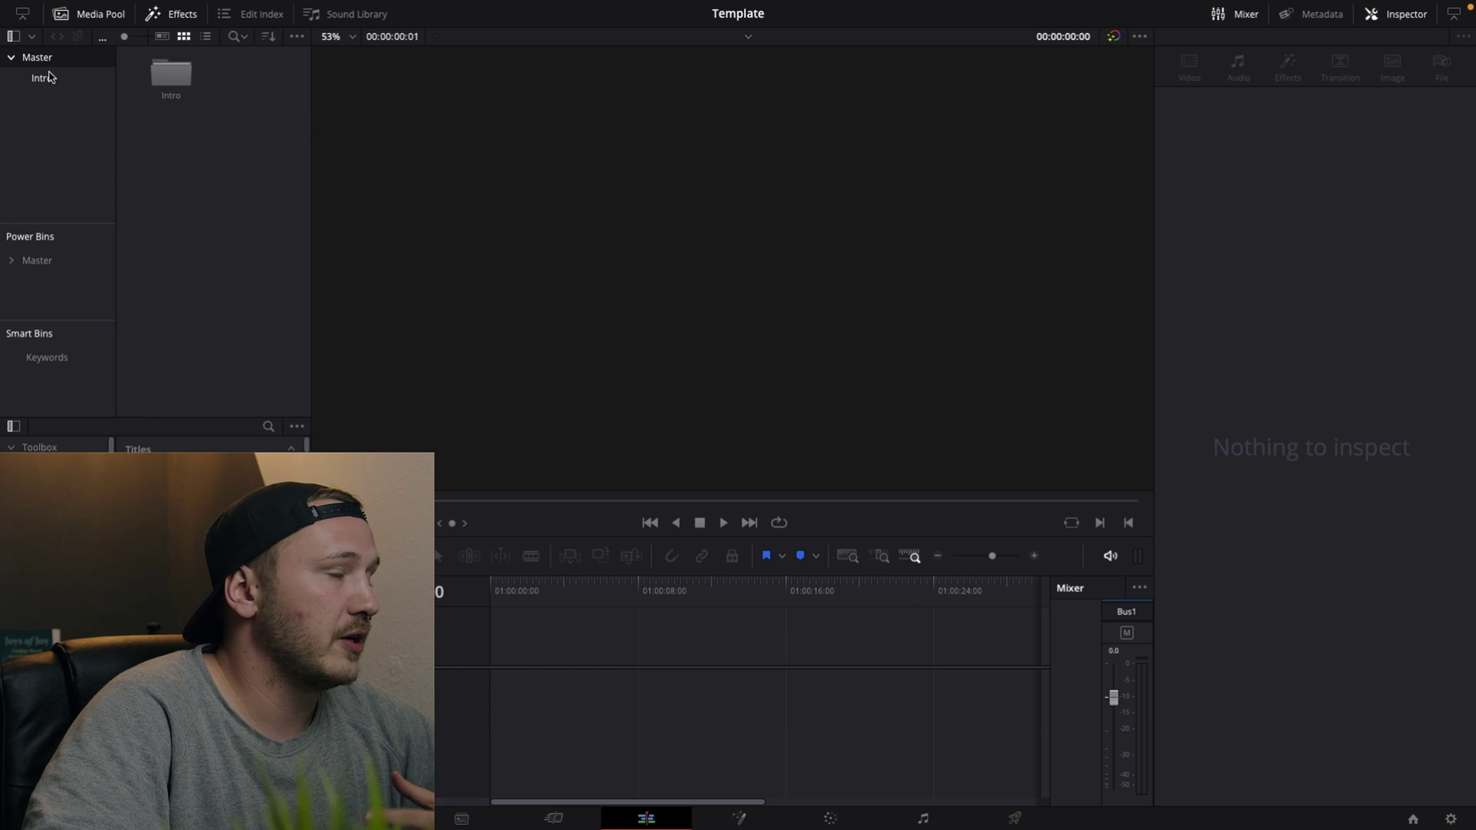
key(ctrl+v)
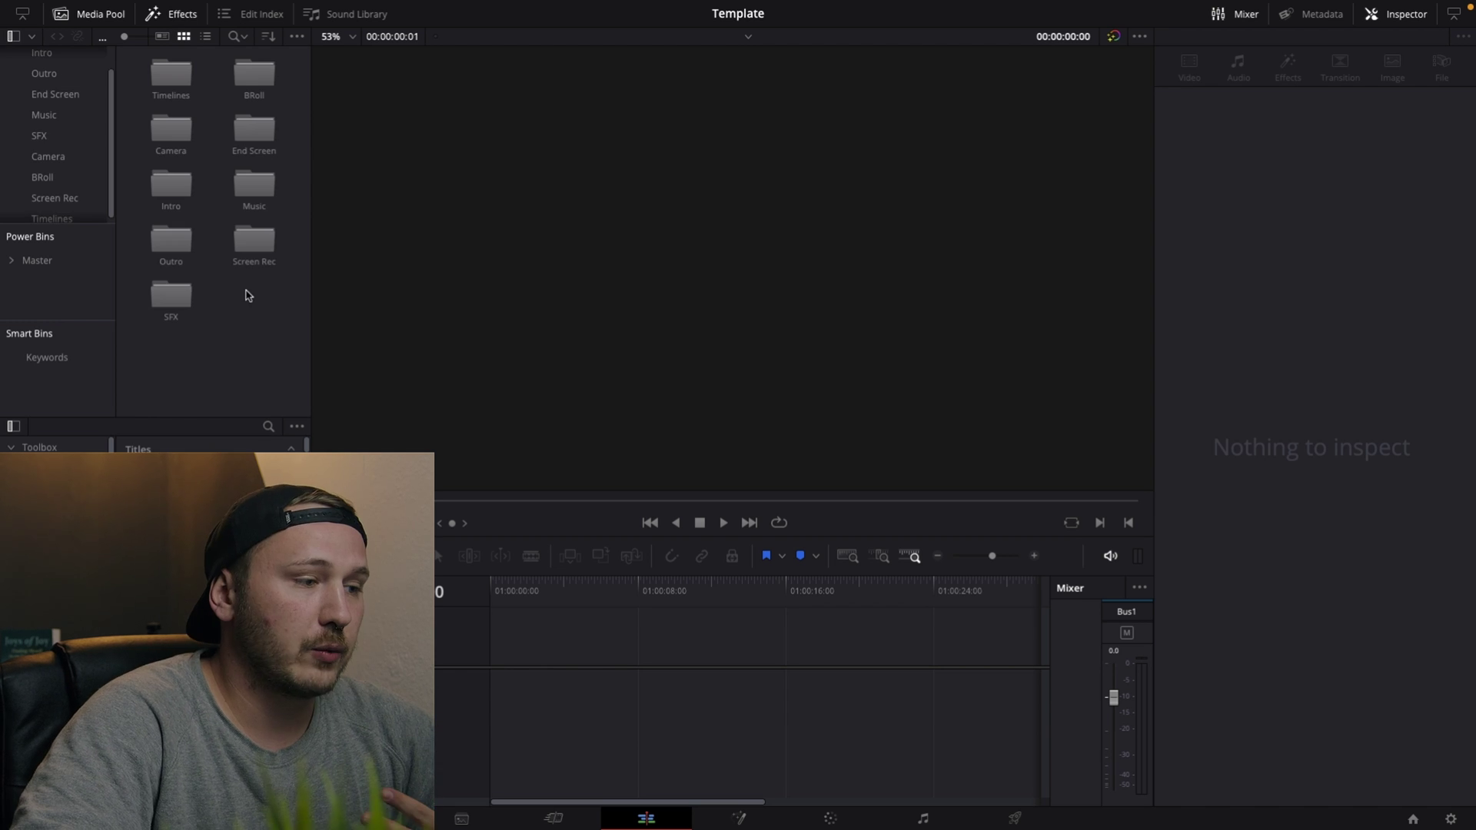
Keep Project Settings at 1920x1080 and 24 fps, and save them
click(1449, 819)
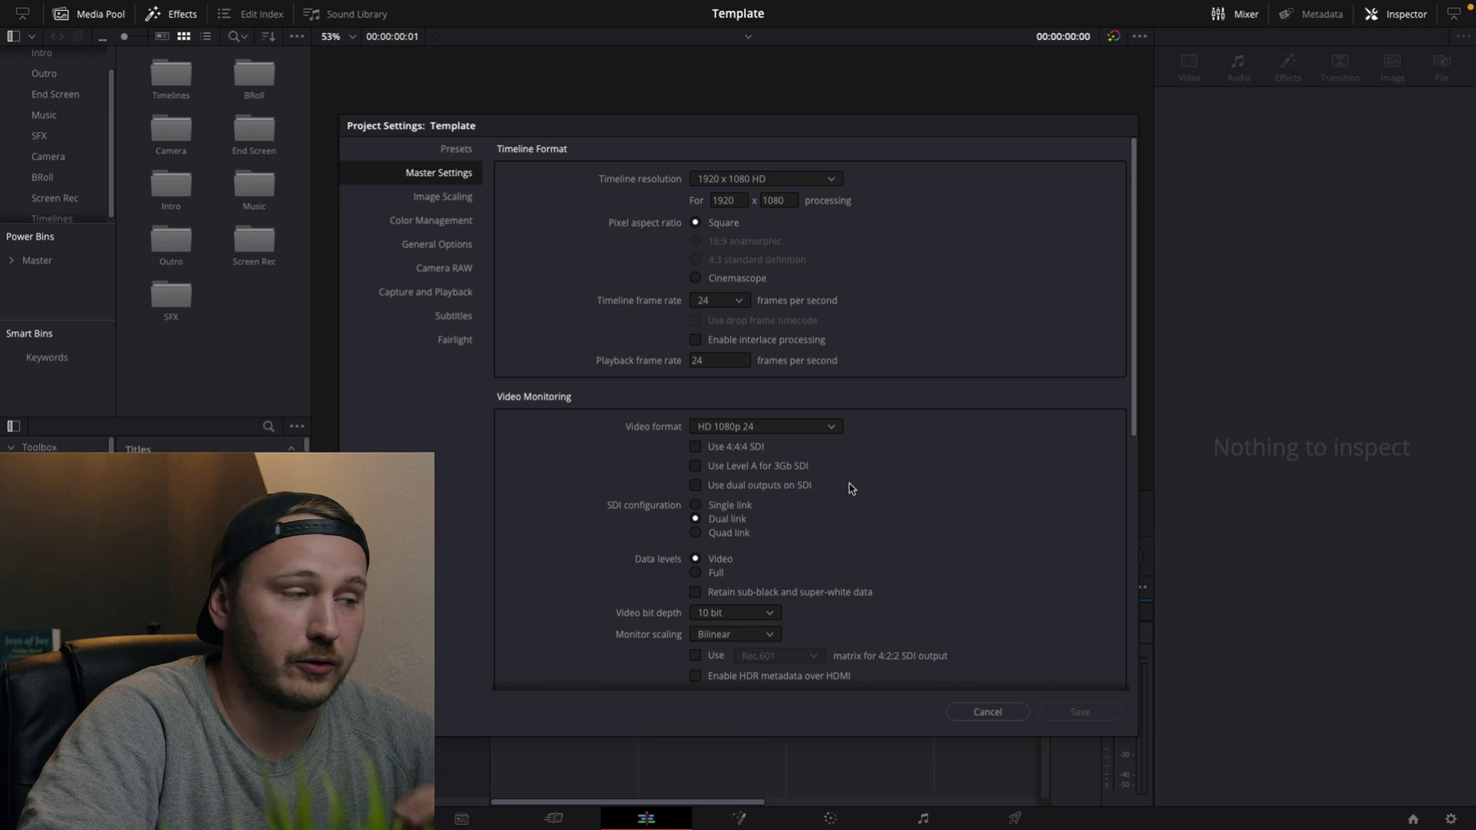
click(1079, 712)
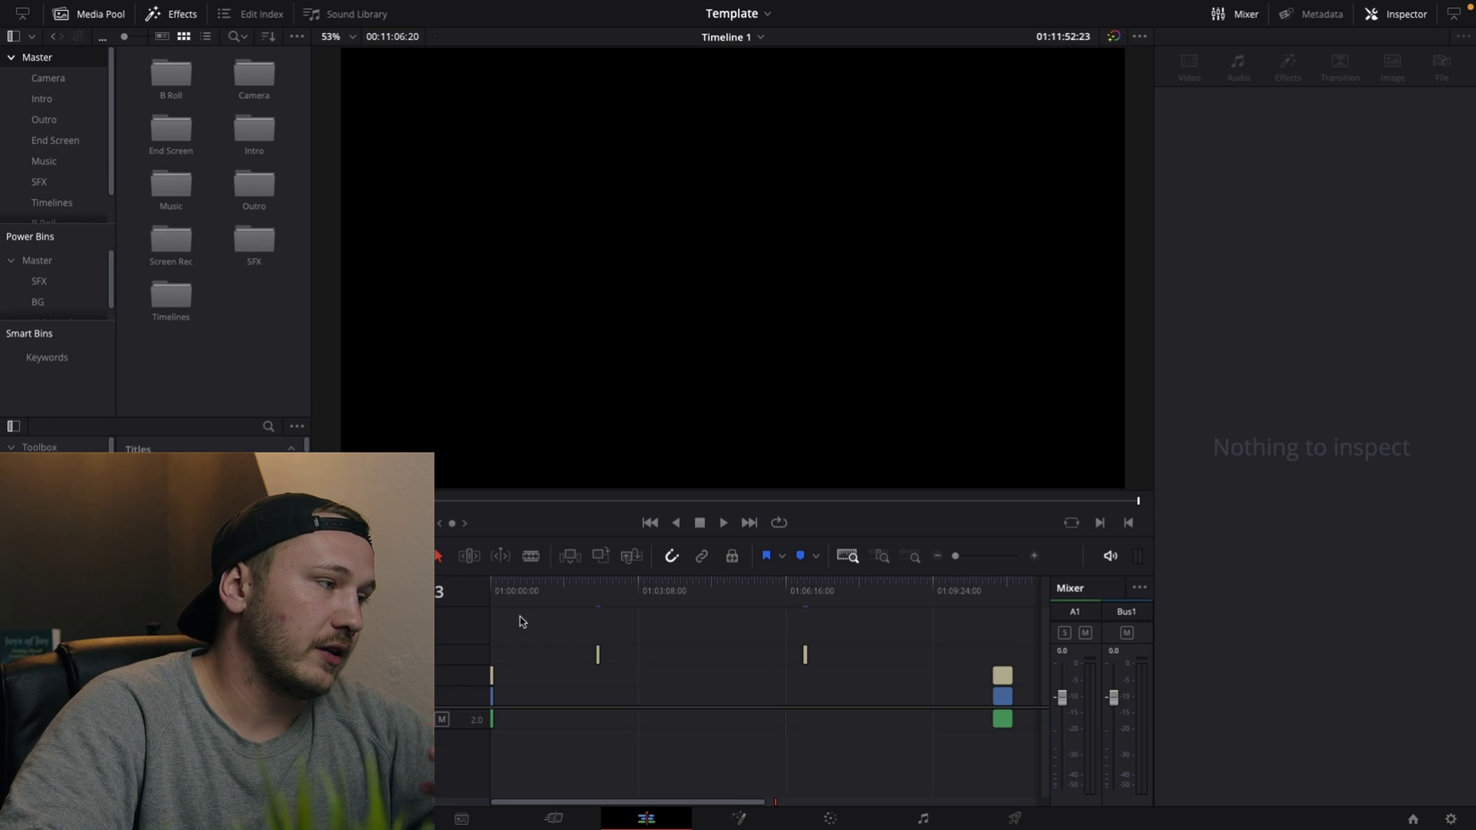
drag(511, 593, 472, 590)
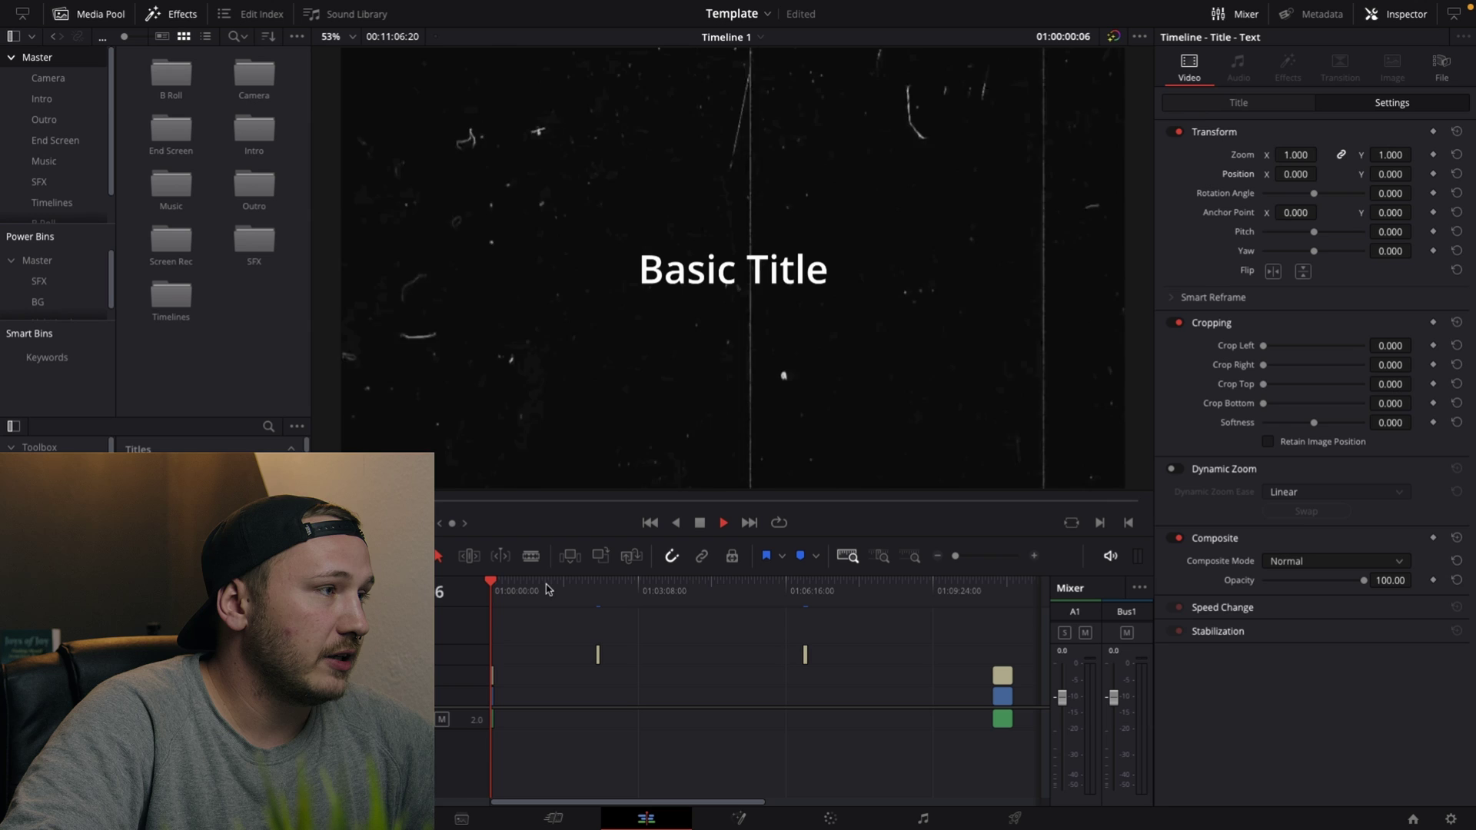
click(595, 585)
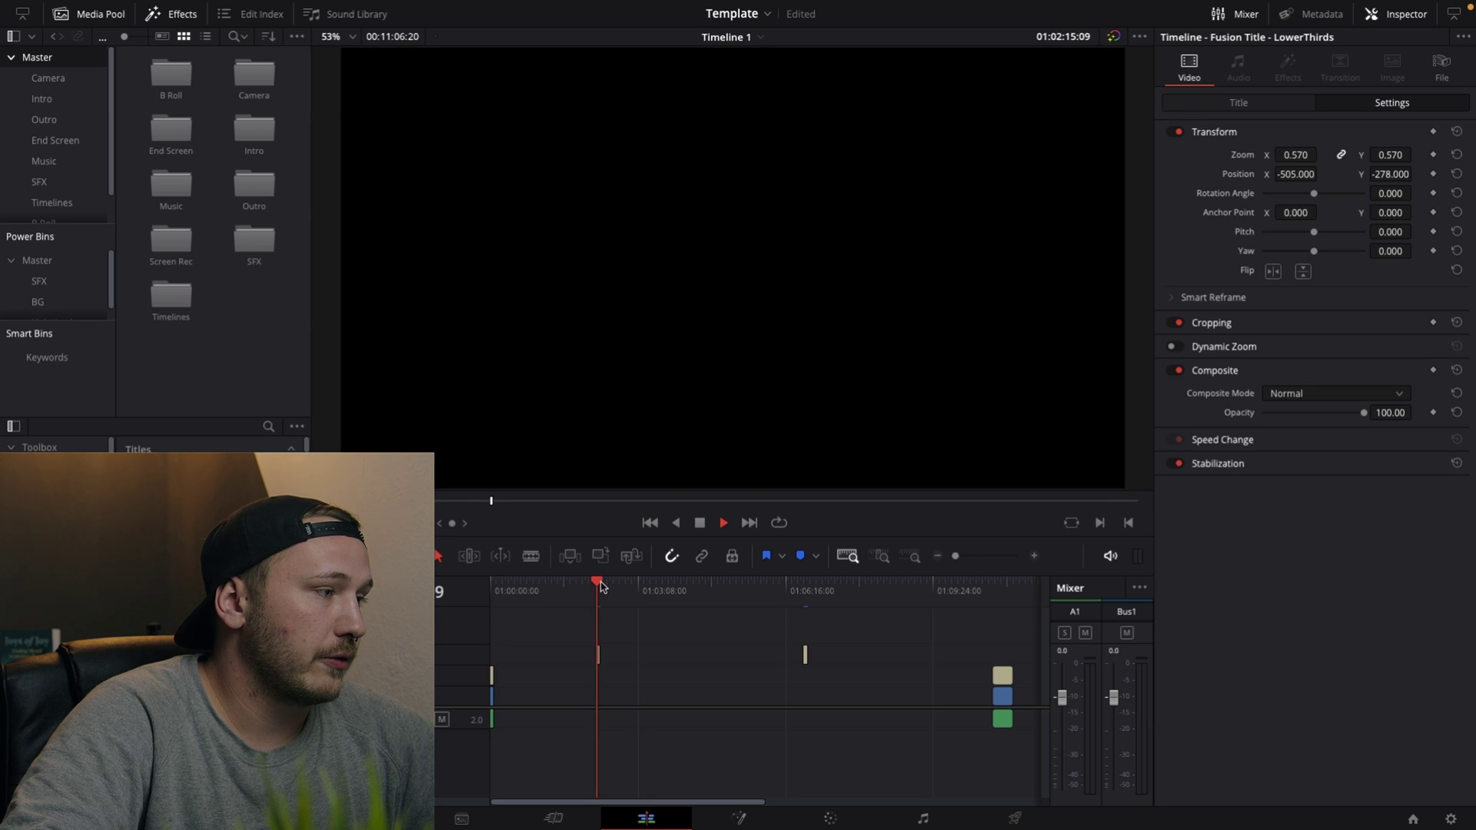
click(803, 584)
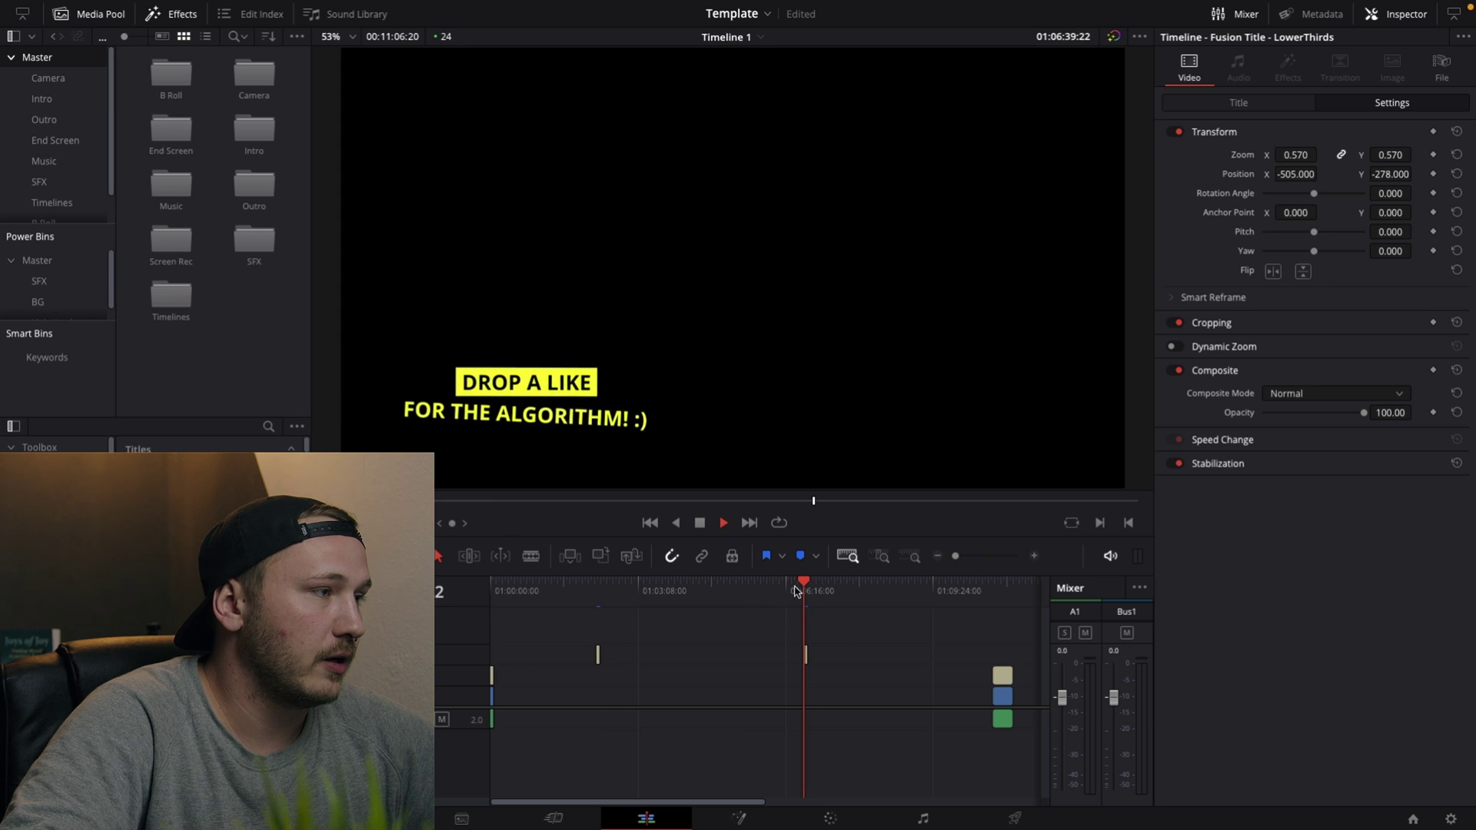
click(993, 584)
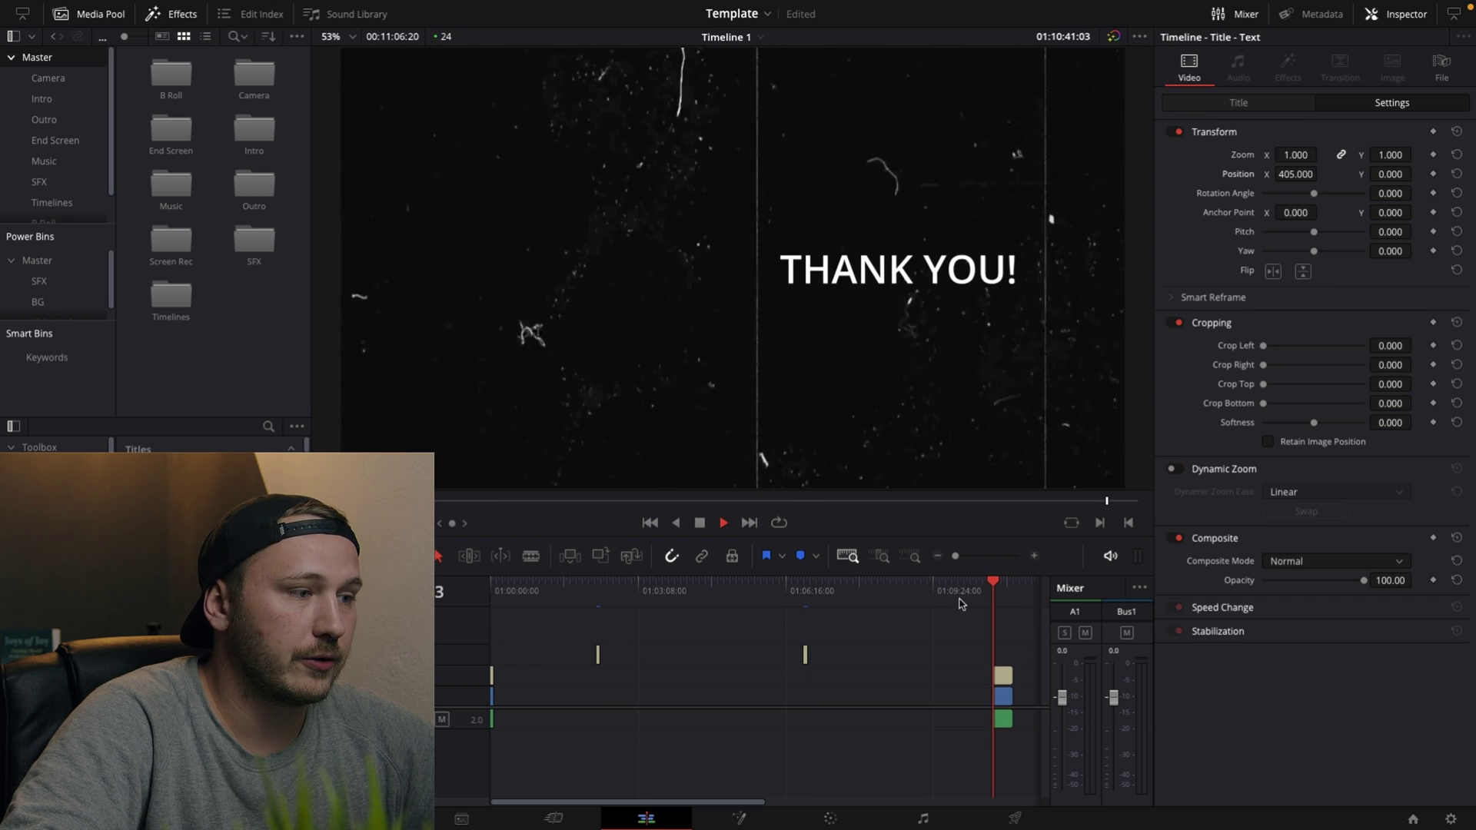
key(space)
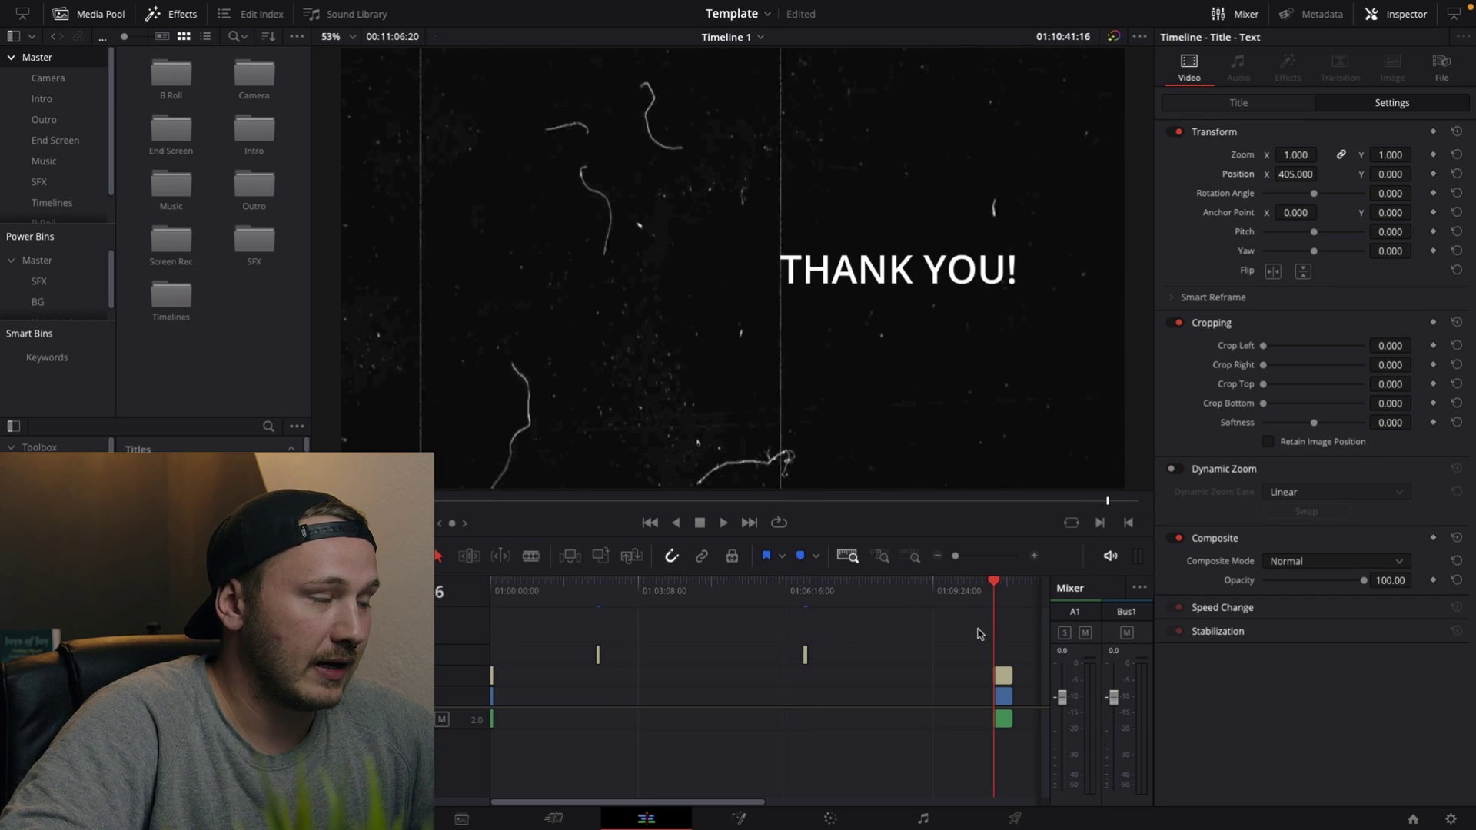
click(688, 585)
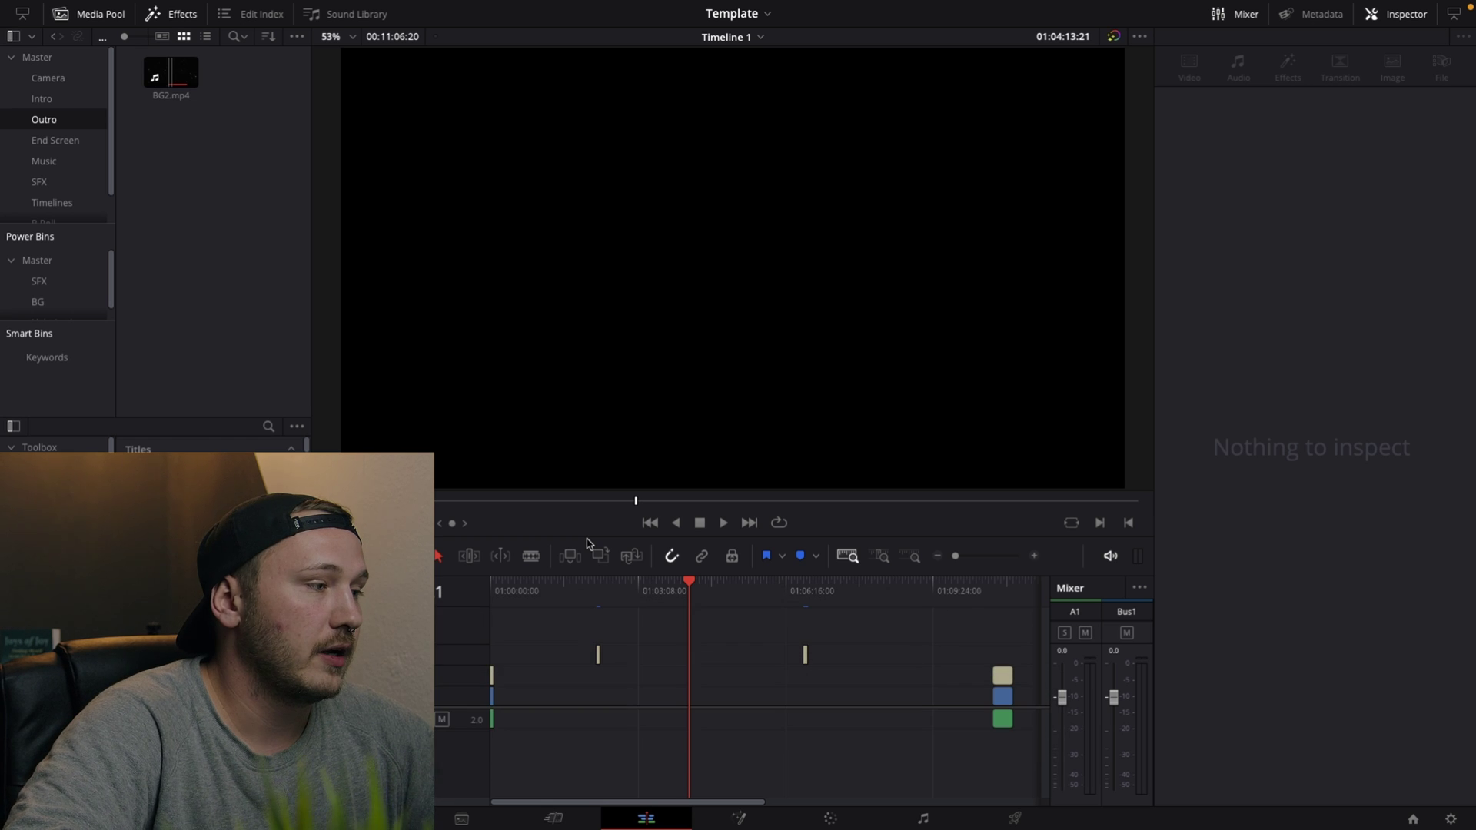
Leave the editor and relaunch DaVinci Resolve from the desktop
key(F11)
click(600, 546)
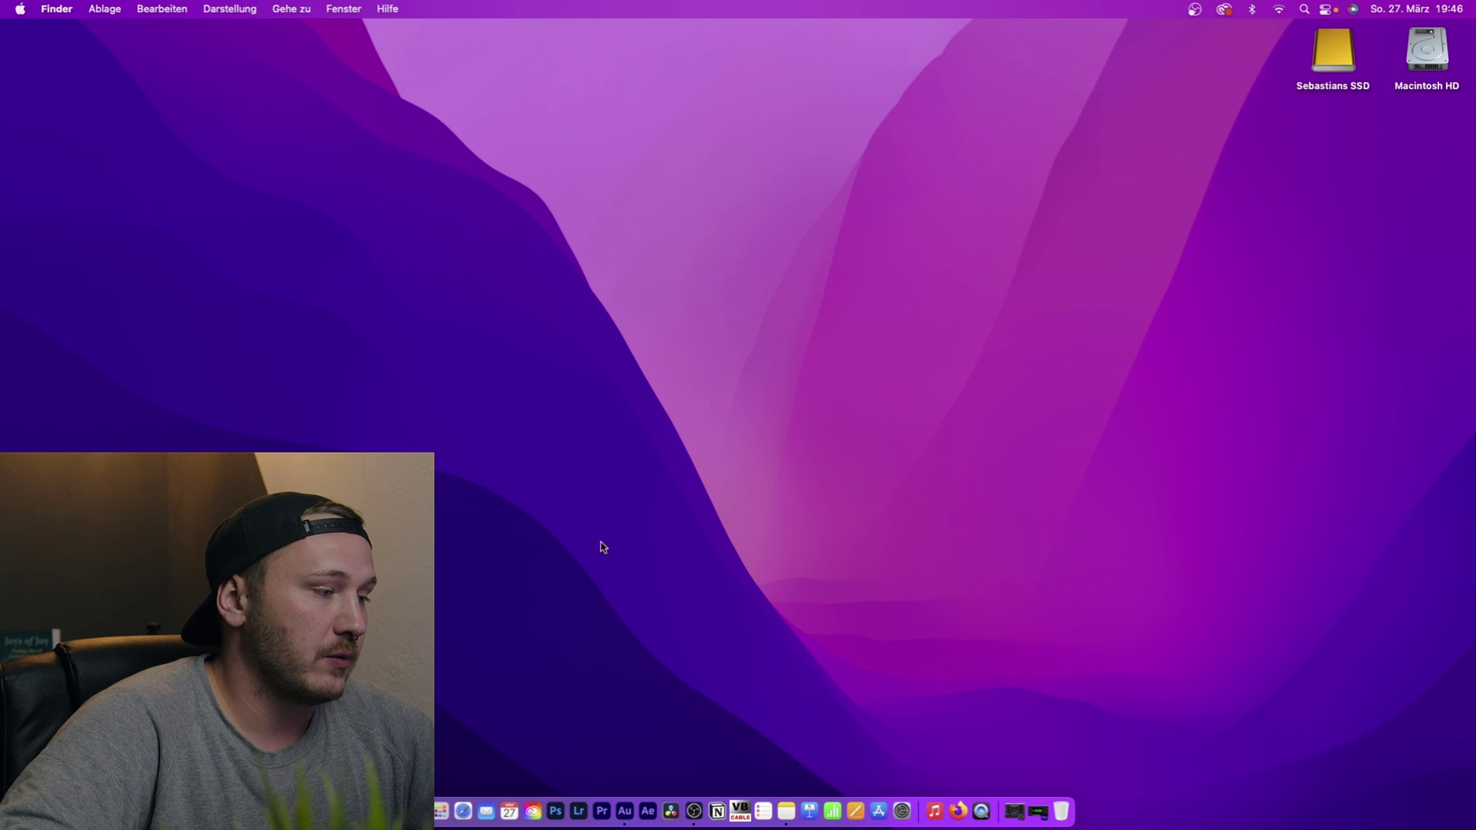
click(671, 811)
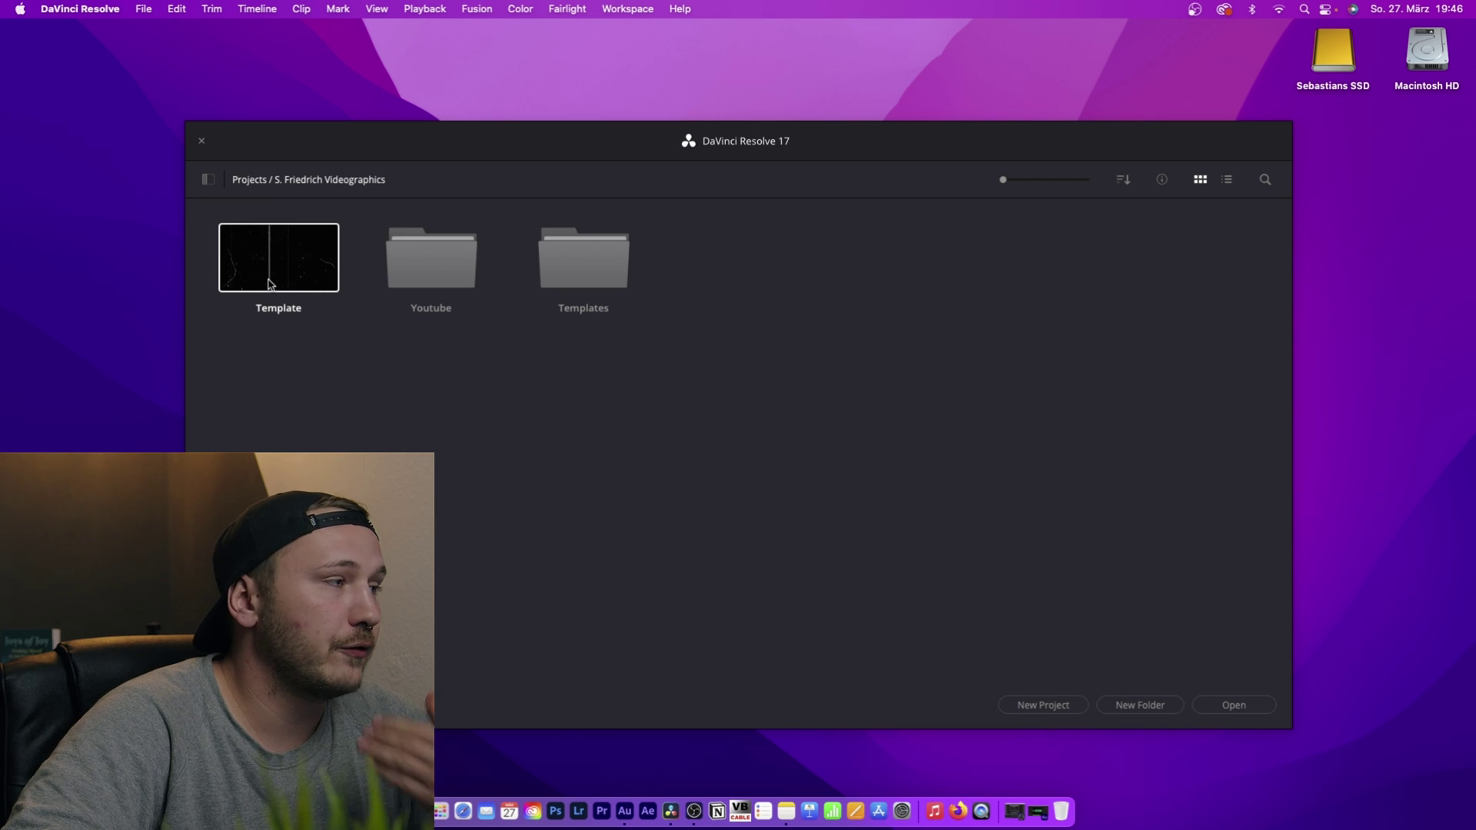
Show the Template project's context menu in the Project Manager
right_click(270, 282)
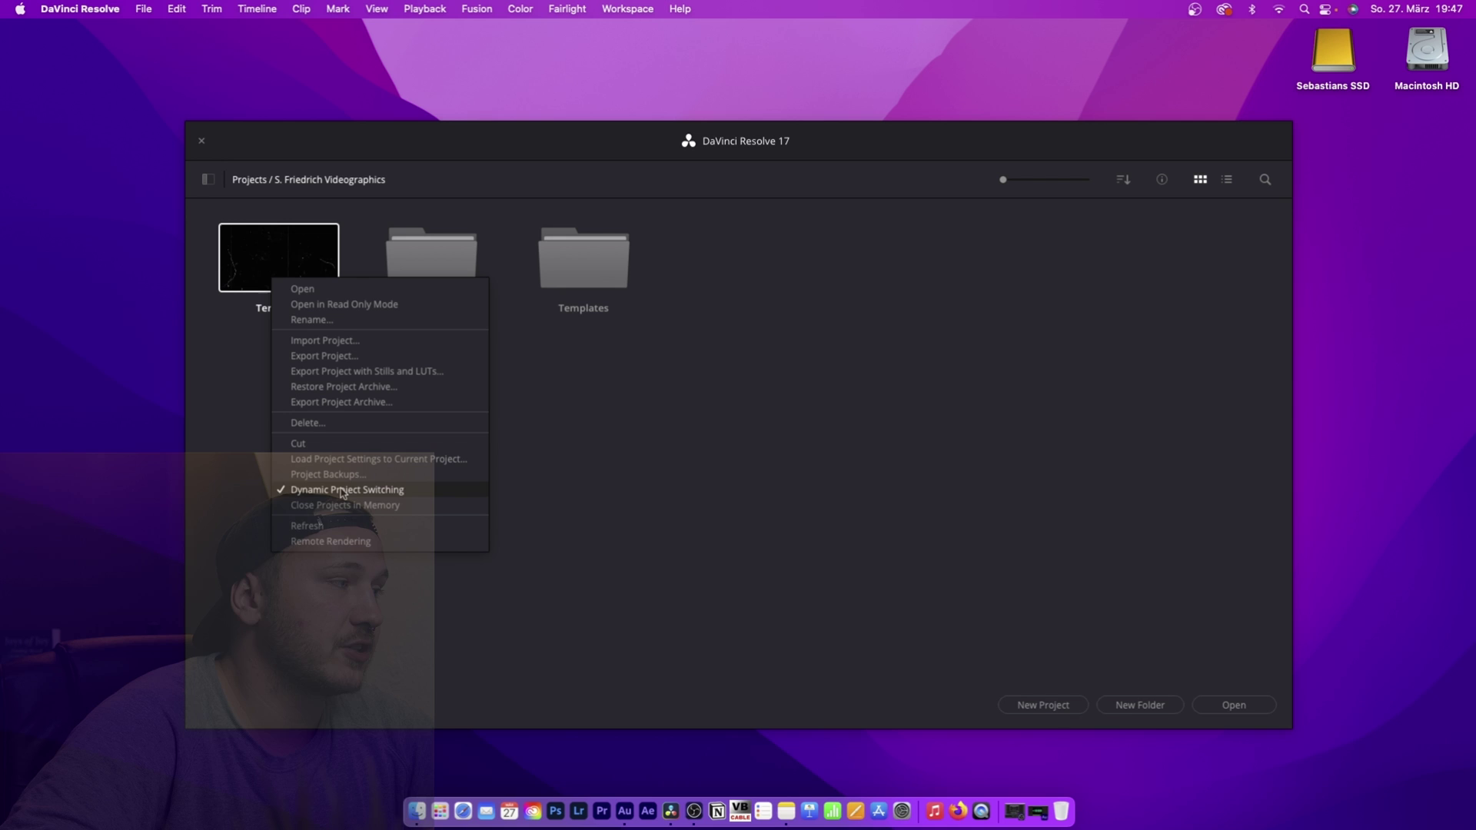
click(246, 432)
right_click(277, 280)
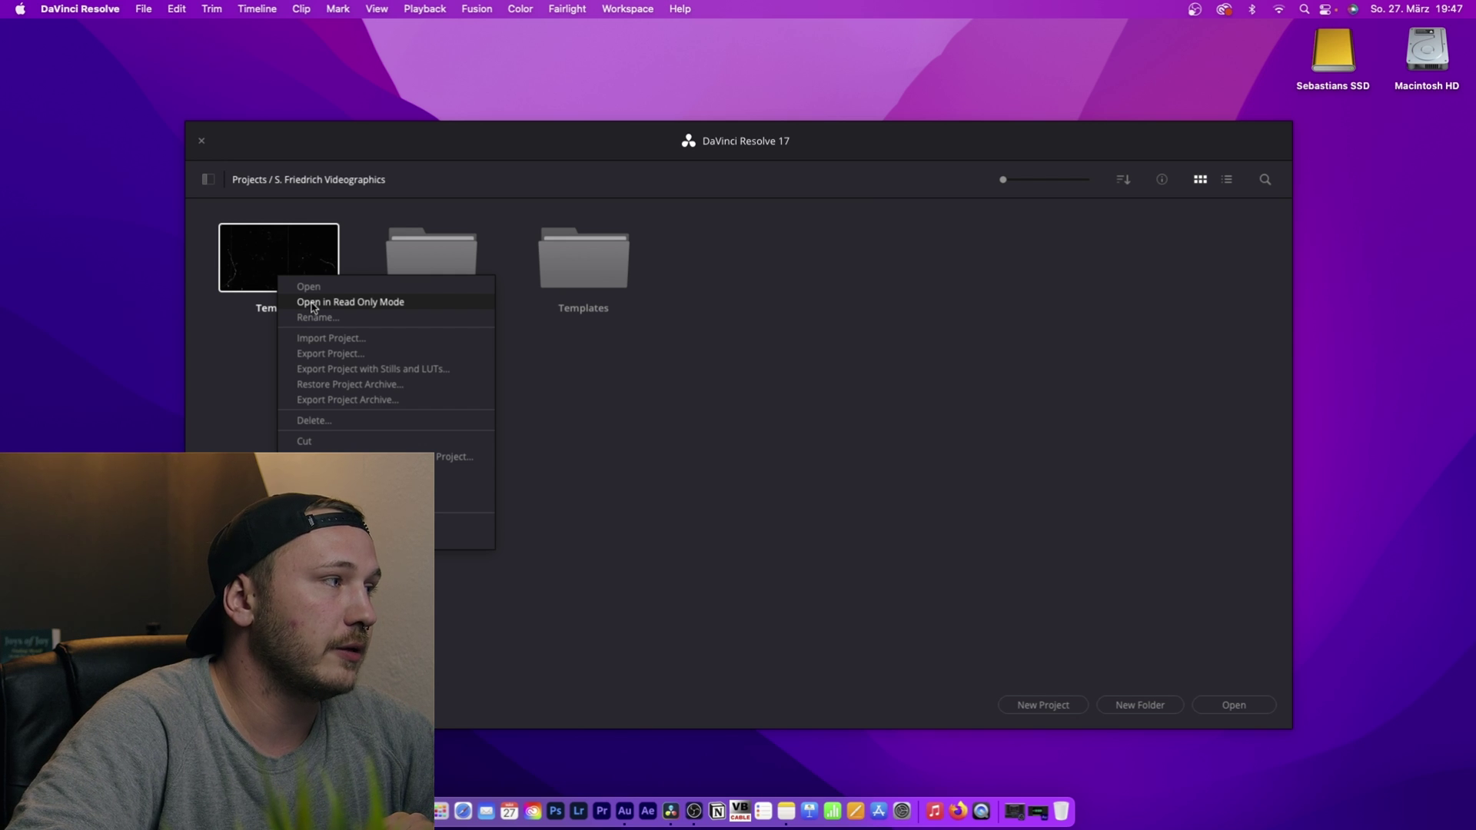
Open Template read-only, browse the Camera and Screen Rec bins, then open media import
click(312, 302)
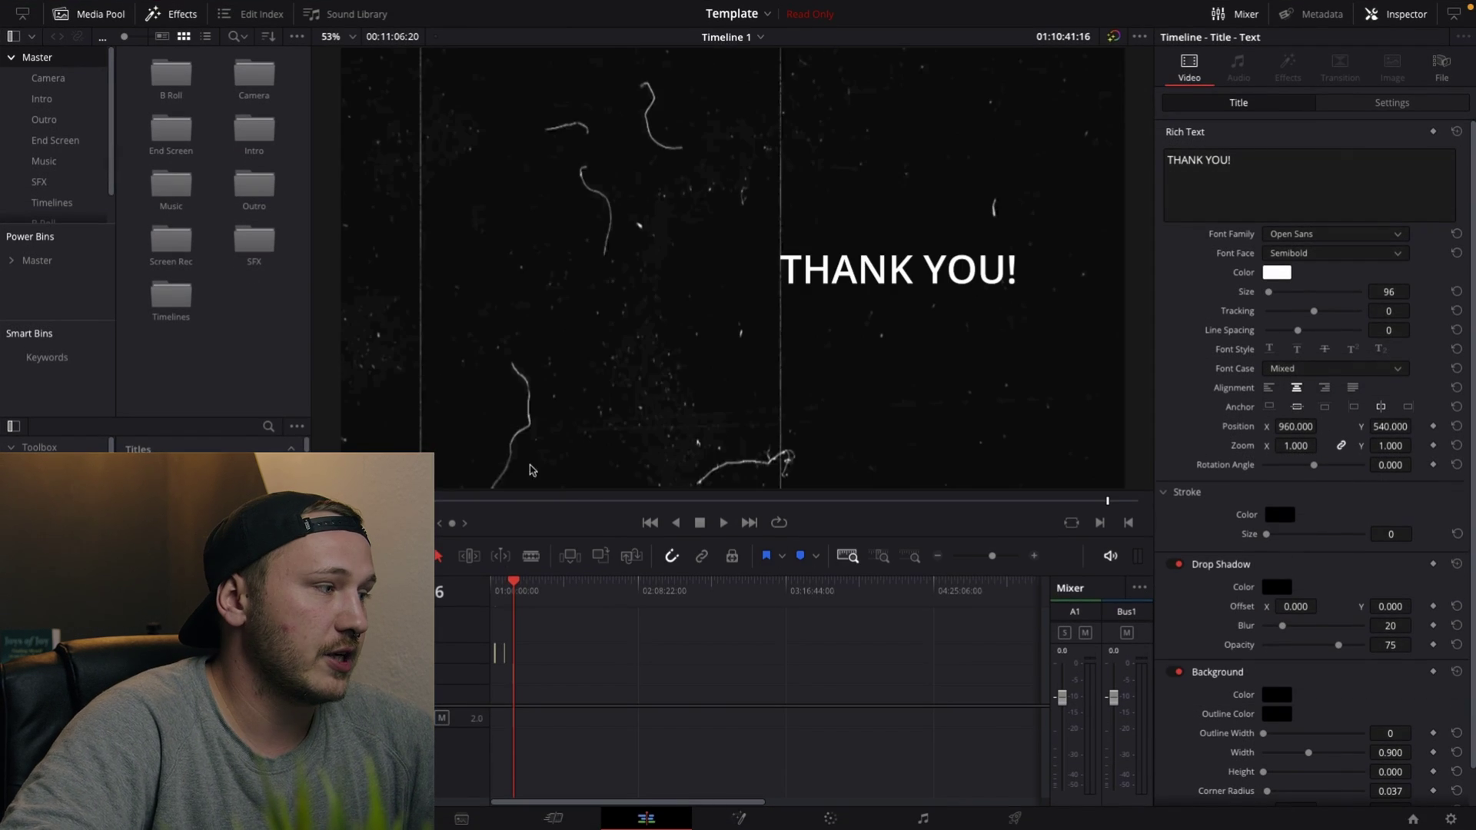
drag(599, 613, 565, 612)
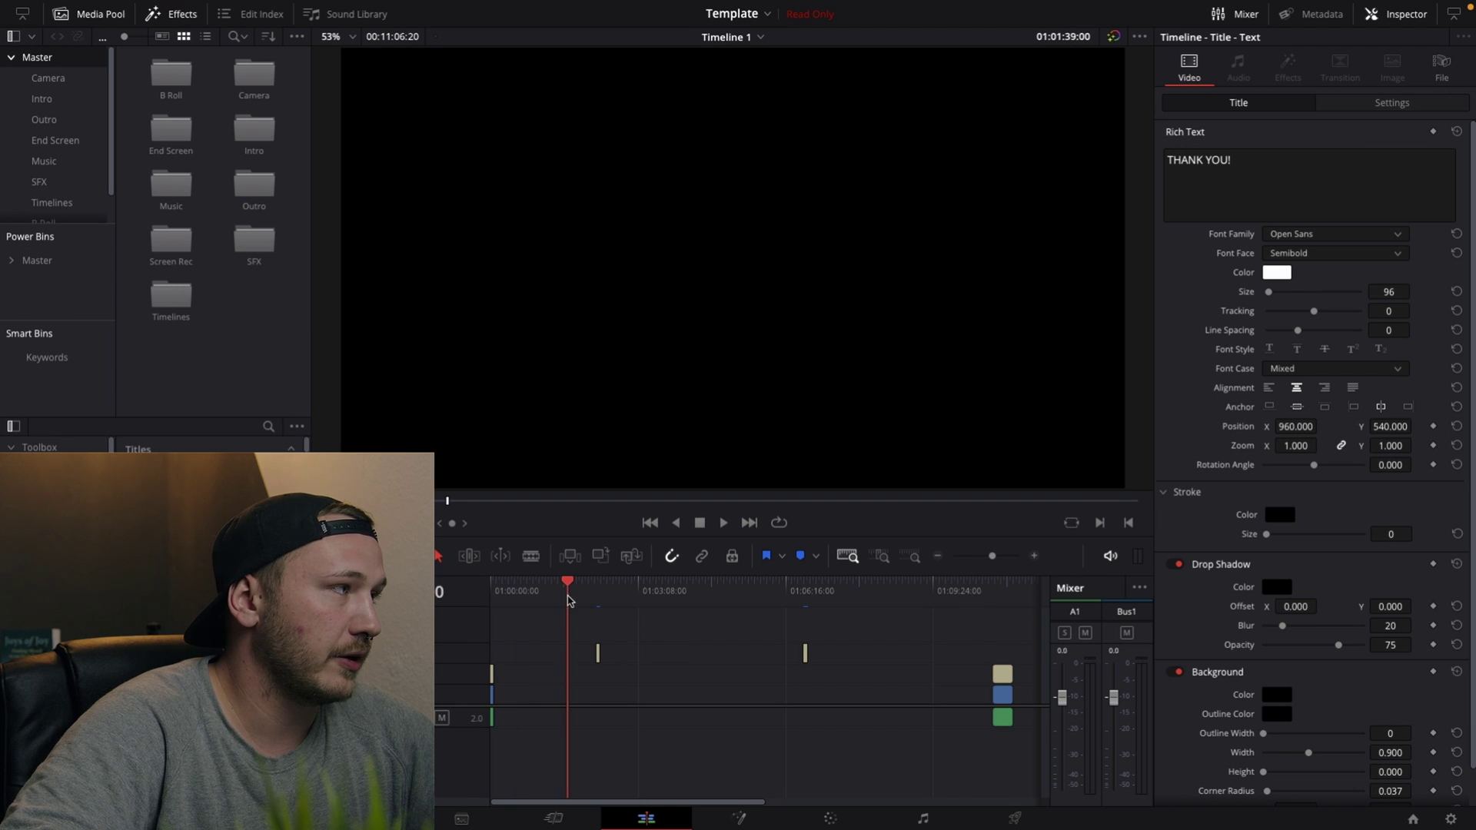
click(44, 79)
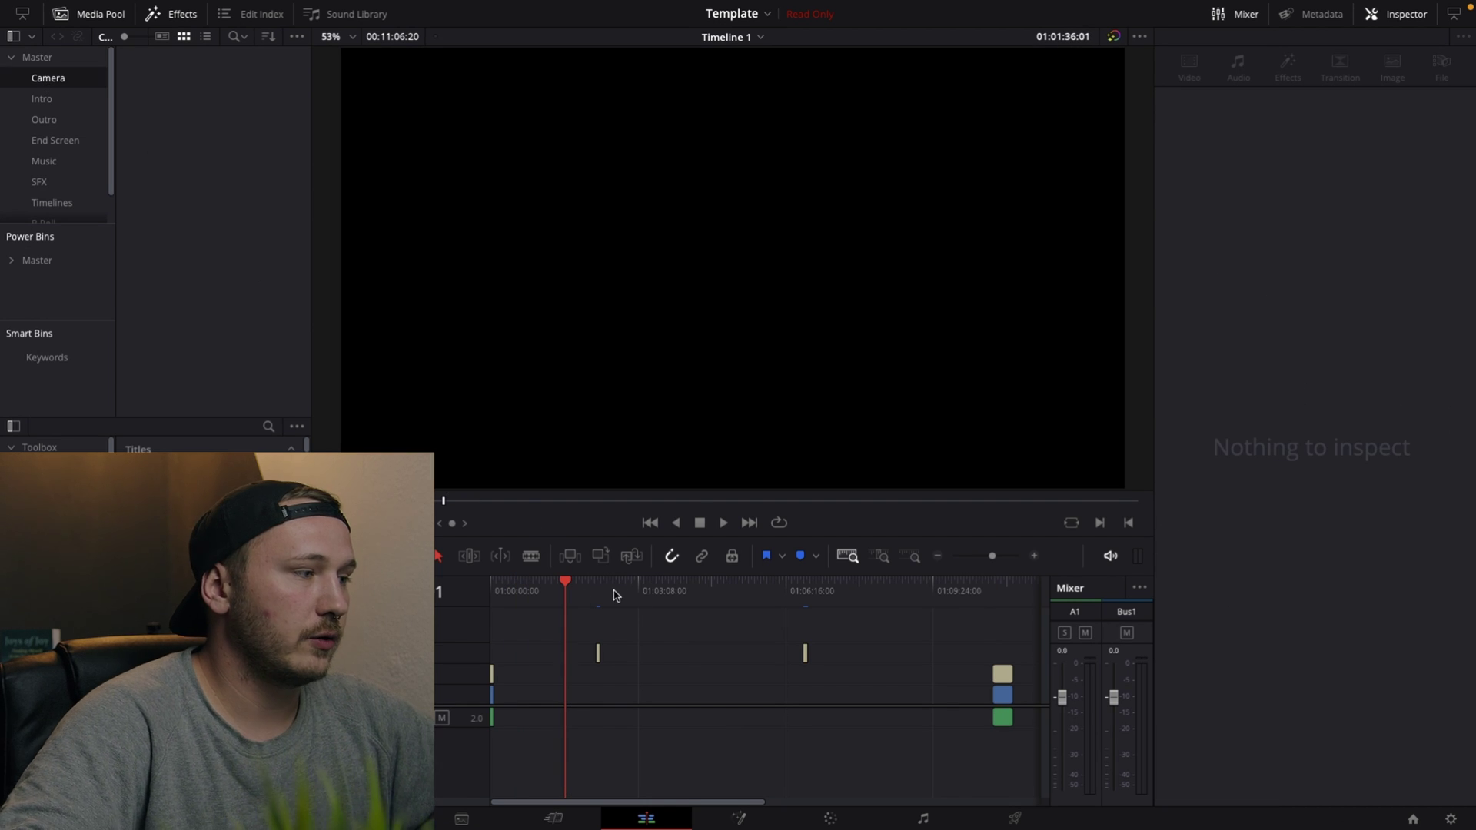
drag(597, 590, 559, 590)
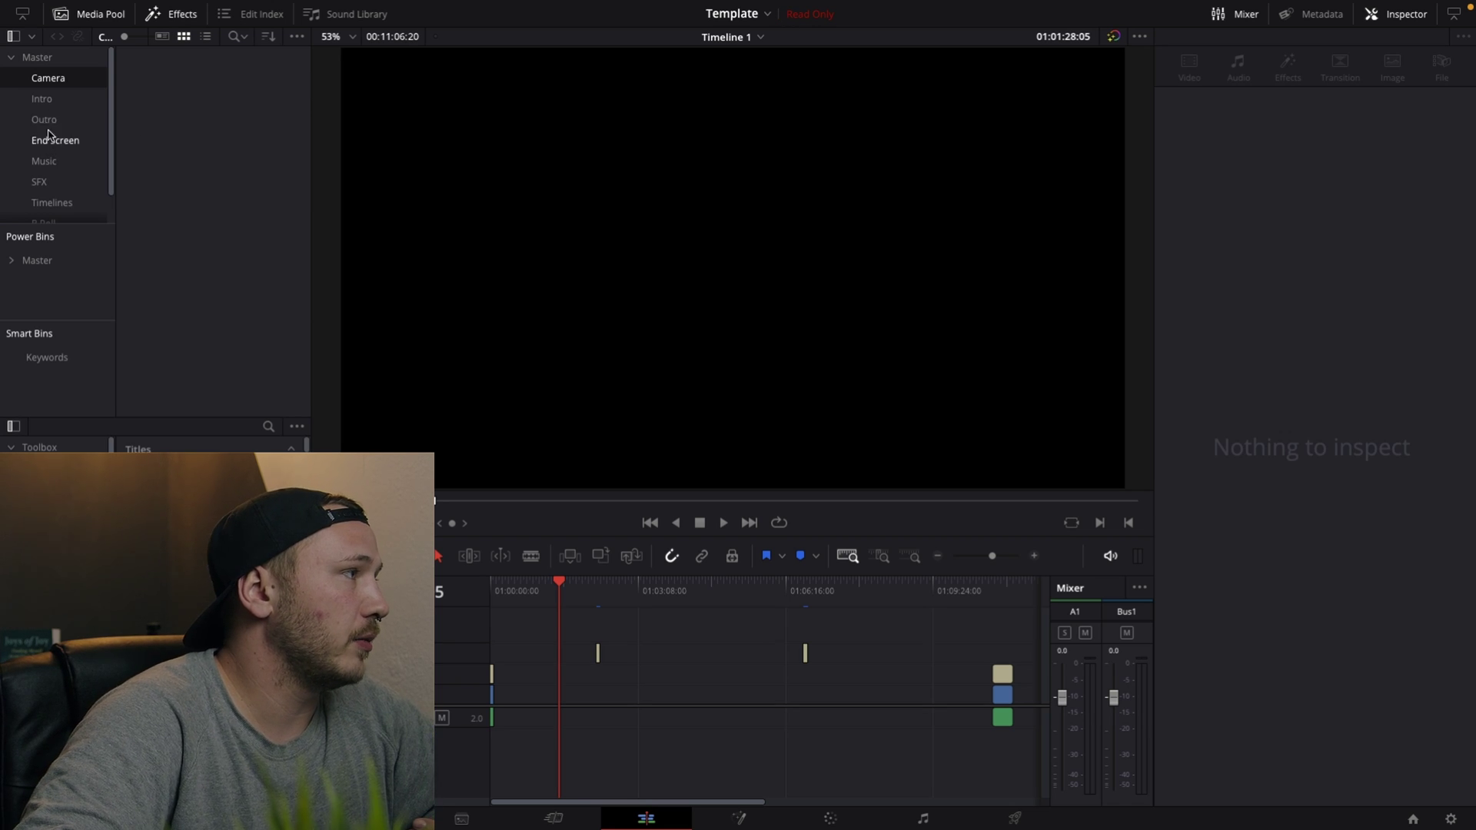
scroll(80, 173, down, 1)
click(112, 213)
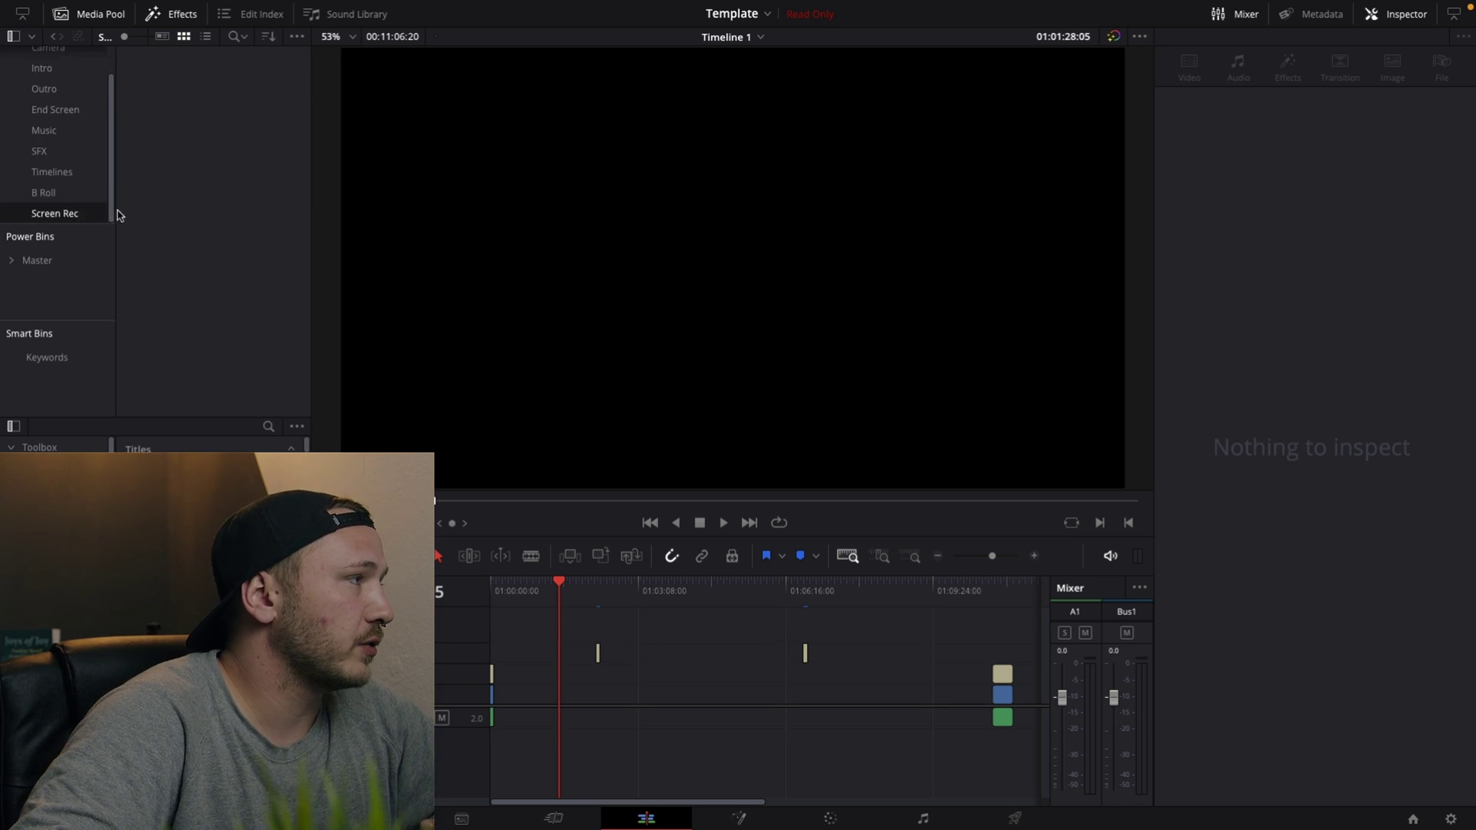
double_click(206, 130)
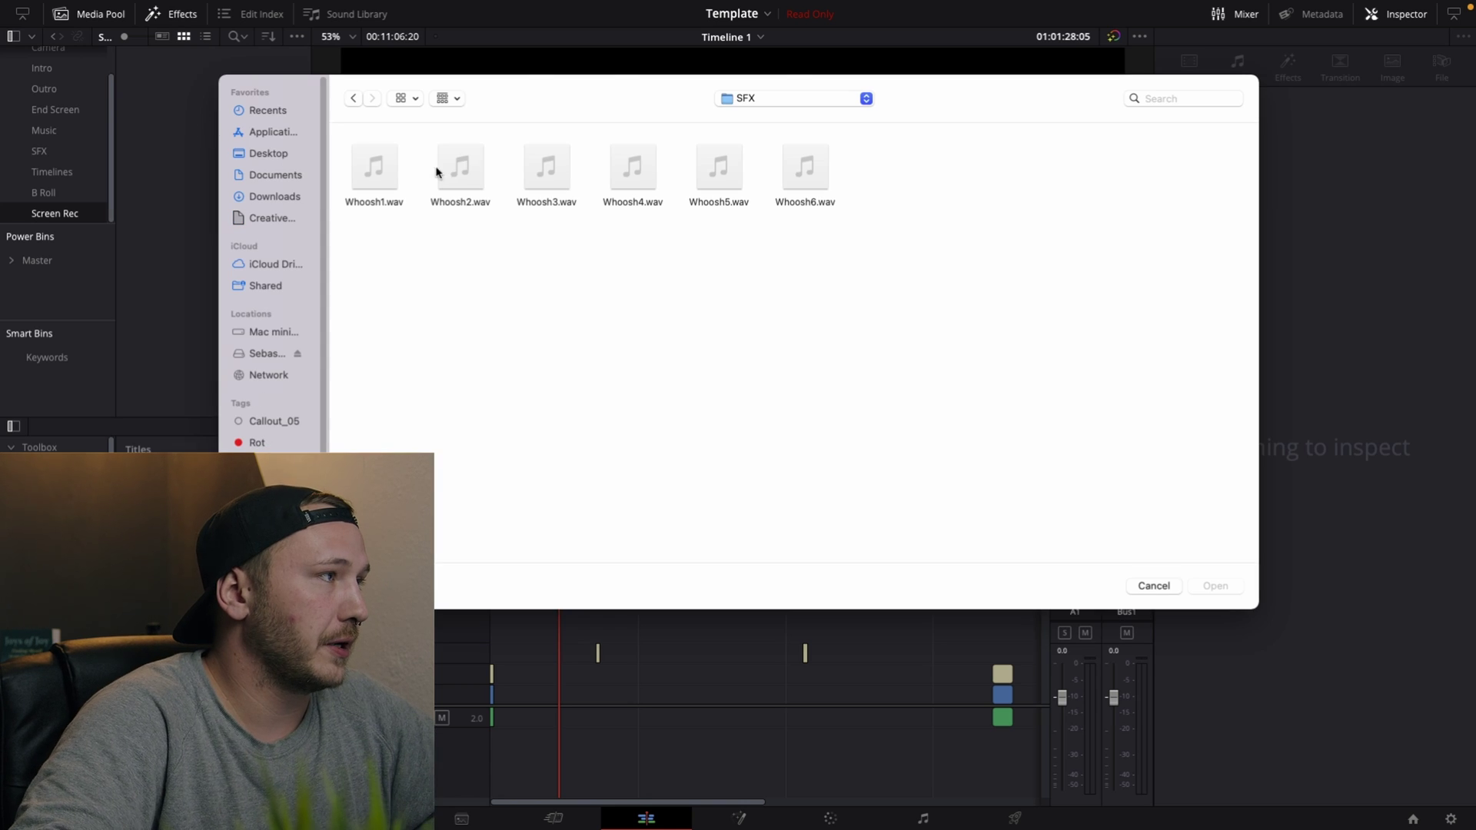
Browse the import dialog to Project Settings > Audio and select Project Settings.wav
click(769, 99)
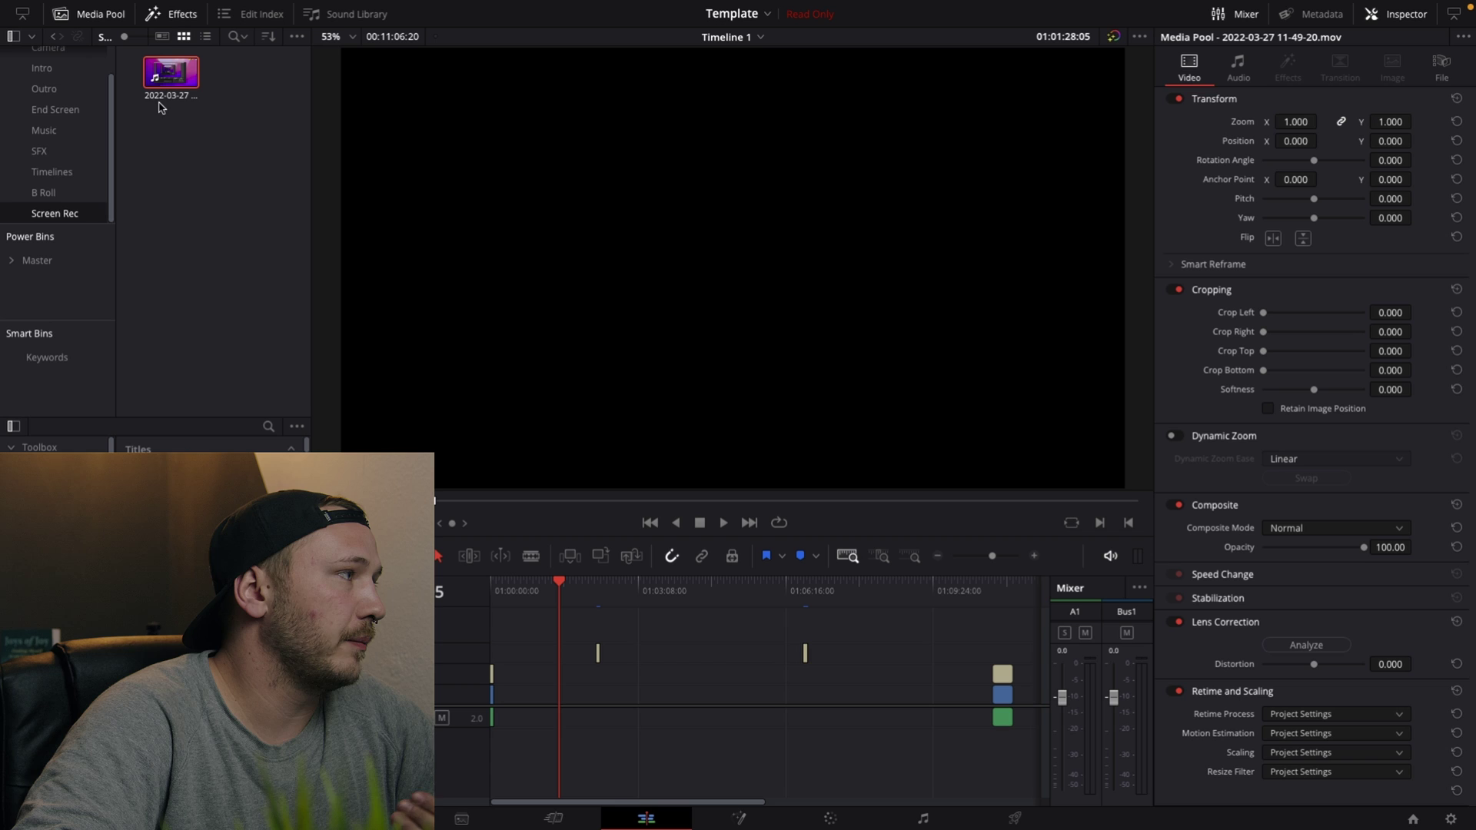
double_click(219, 176)
click(796, 99)
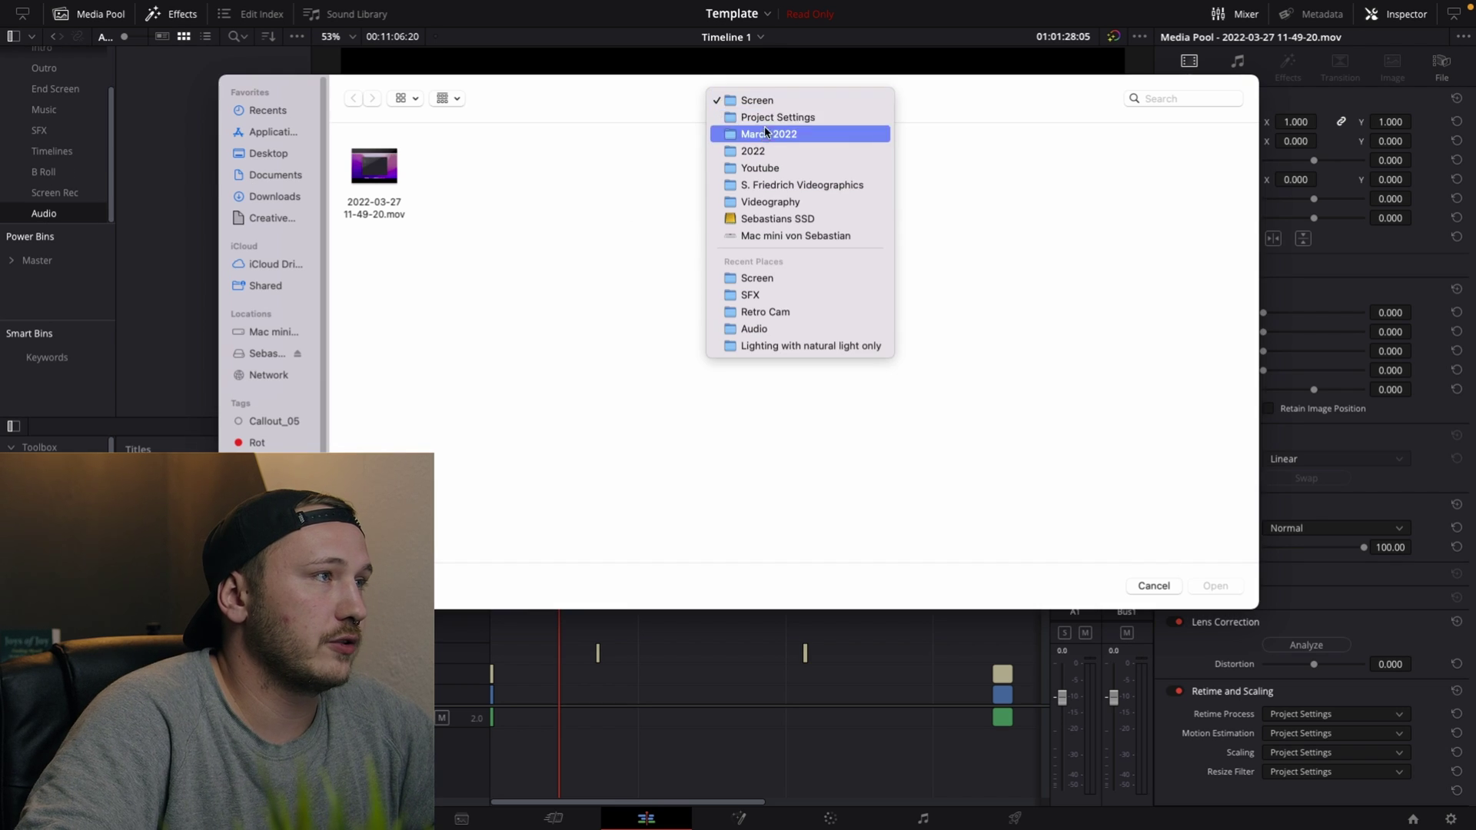
click(765, 119)
double_click(387, 181)
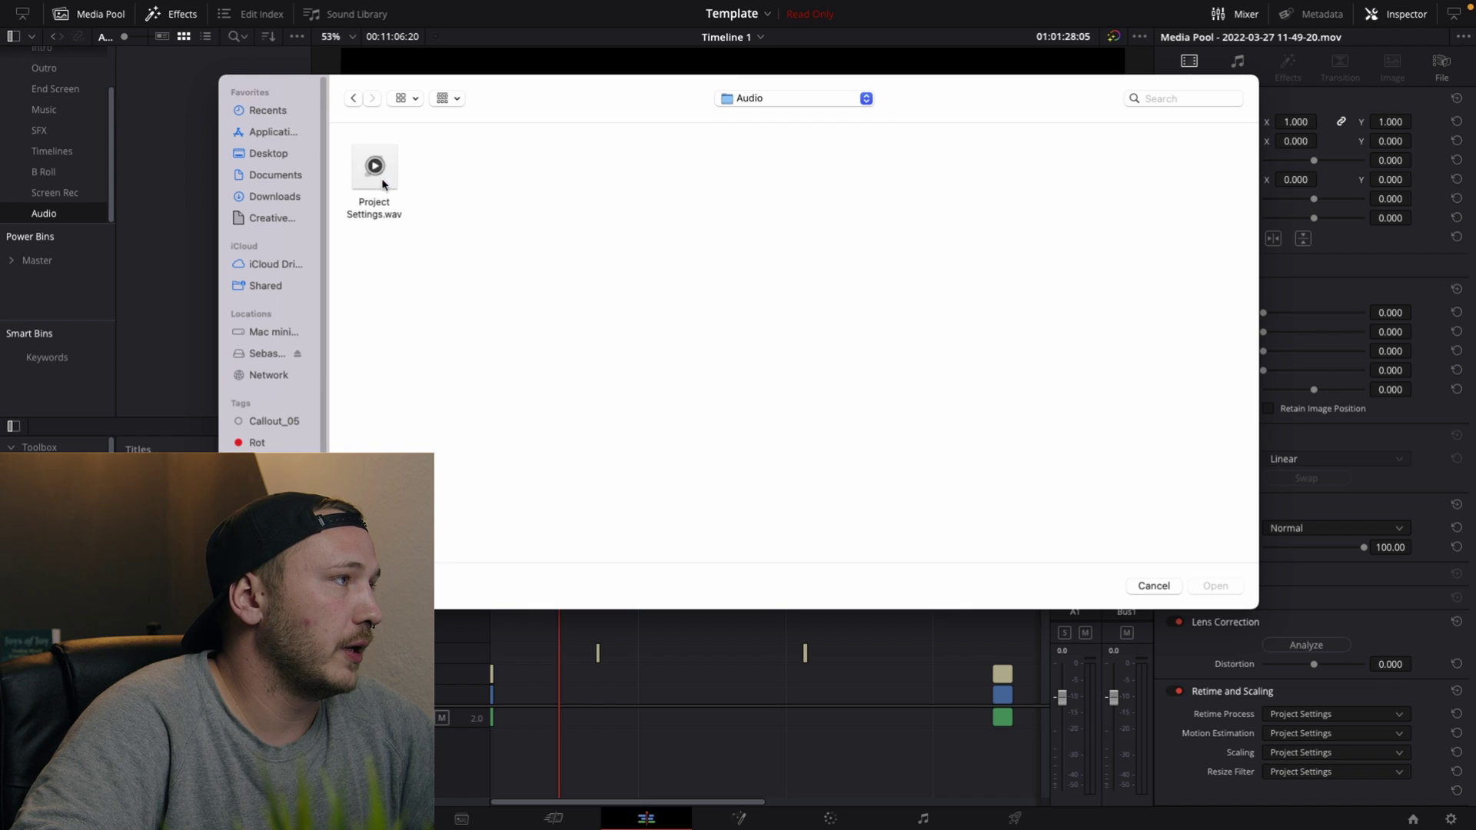
click(381, 184)
Place Project Settings.wav and the screen recording on the timeline, end cards right after
key(Return)
drag(170, 74, 502, 768)
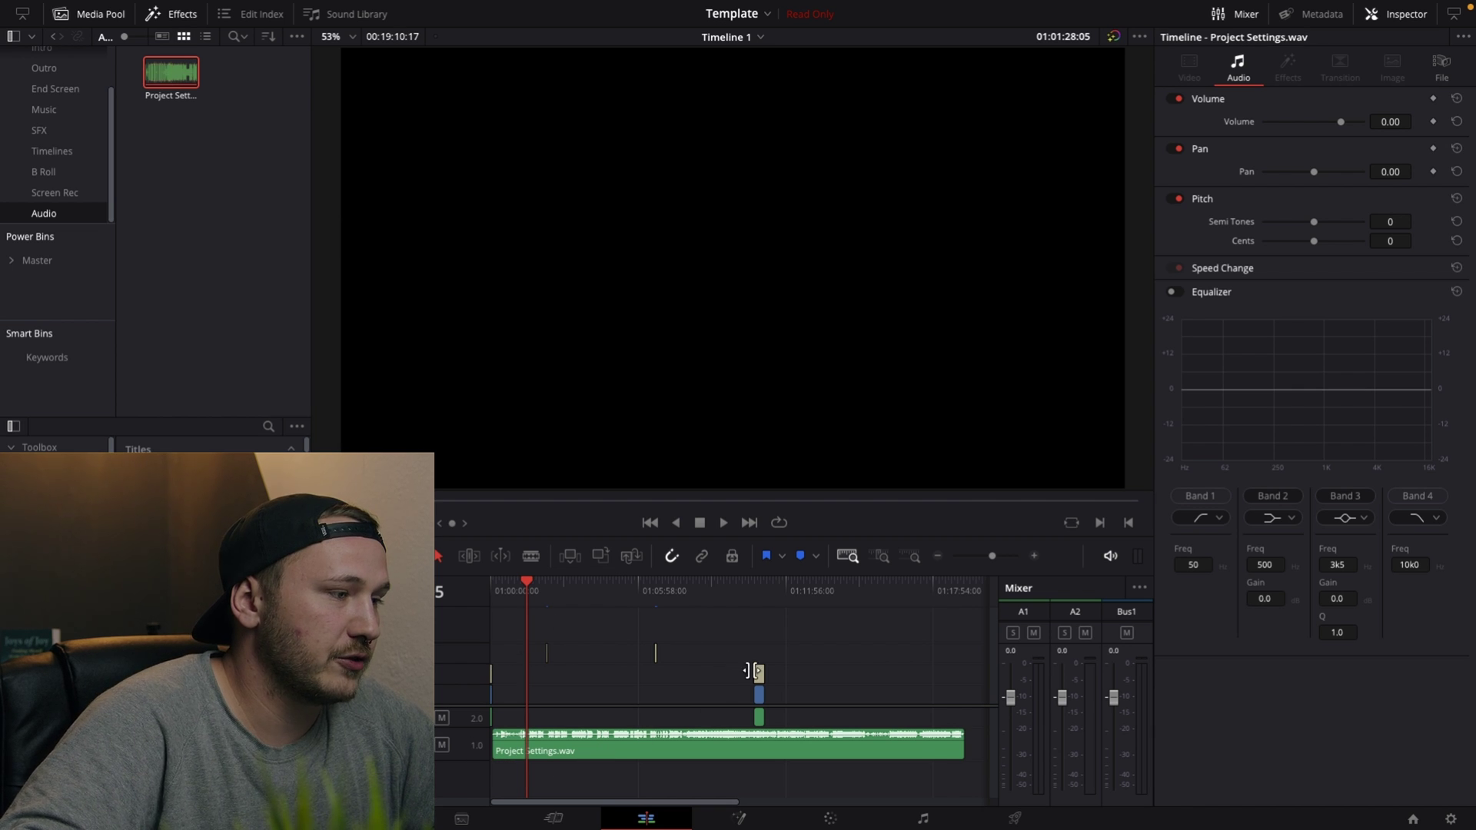
drag(760, 680, 958, 692)
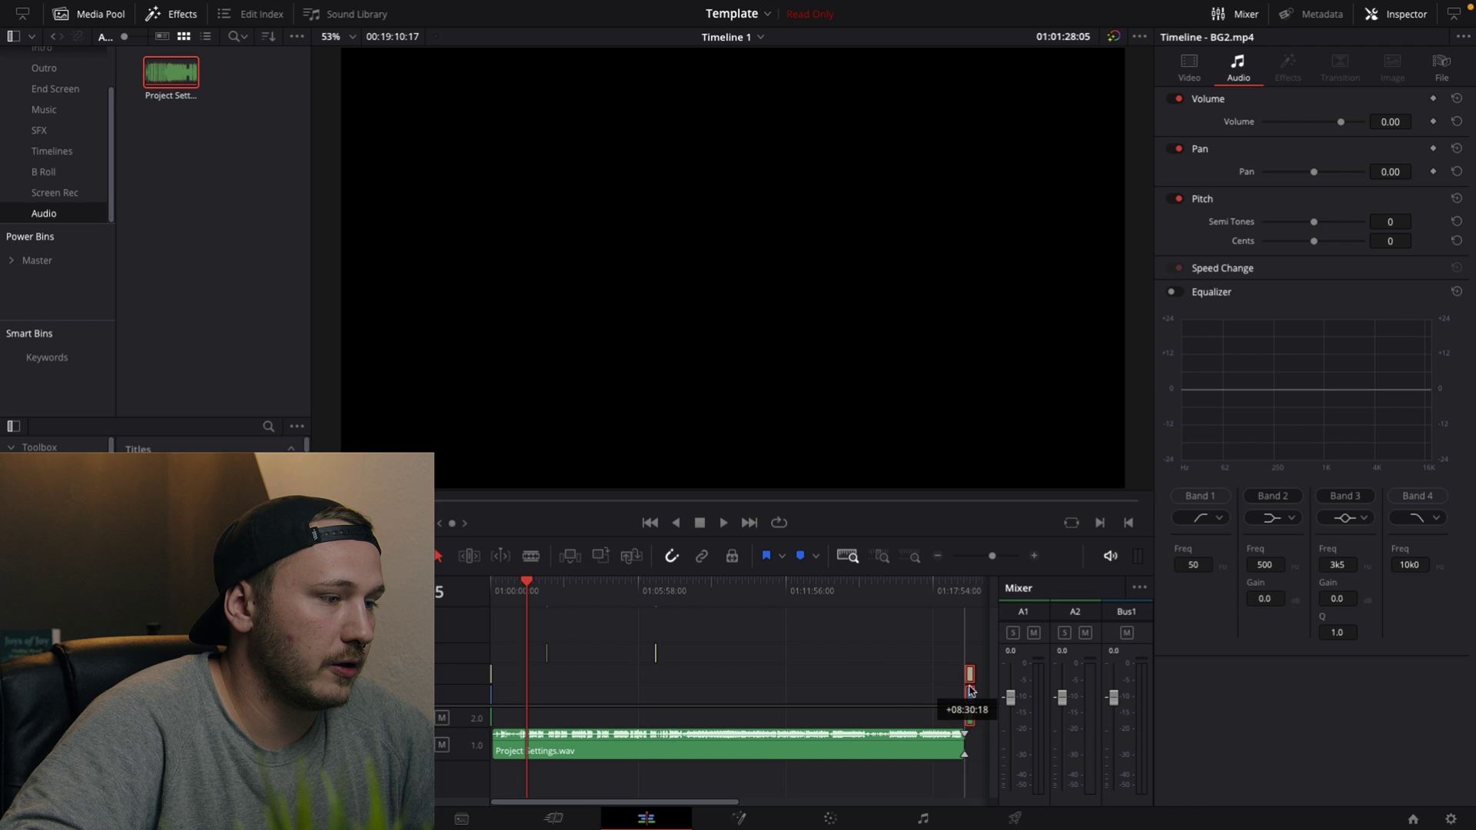
click(741, 683)
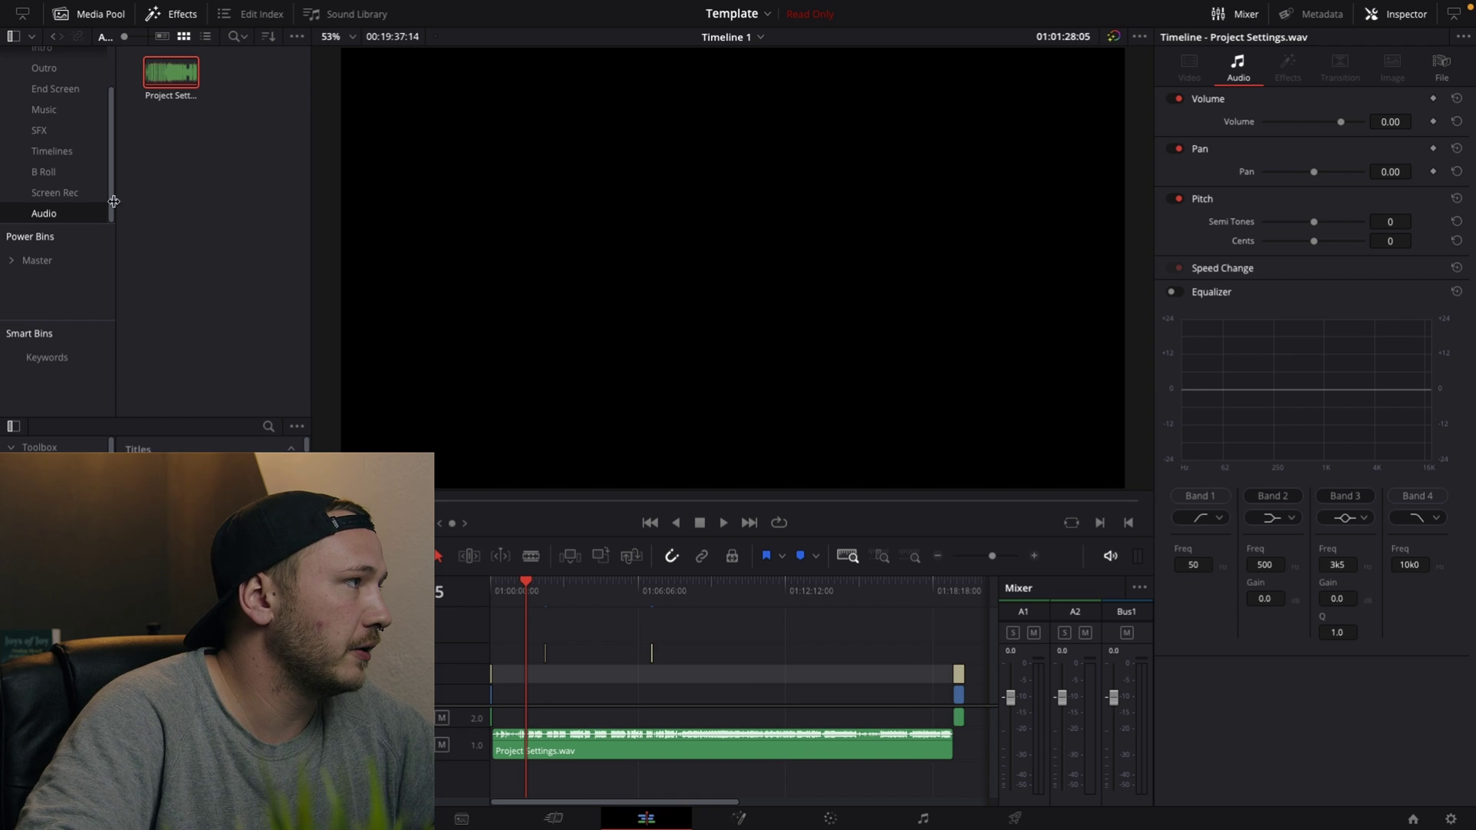
click(69, 193)
mouse_move(171, 74)
mouse_down()
mouse_move(545, 699)
mouse_move(561, 682)
mouse_up()
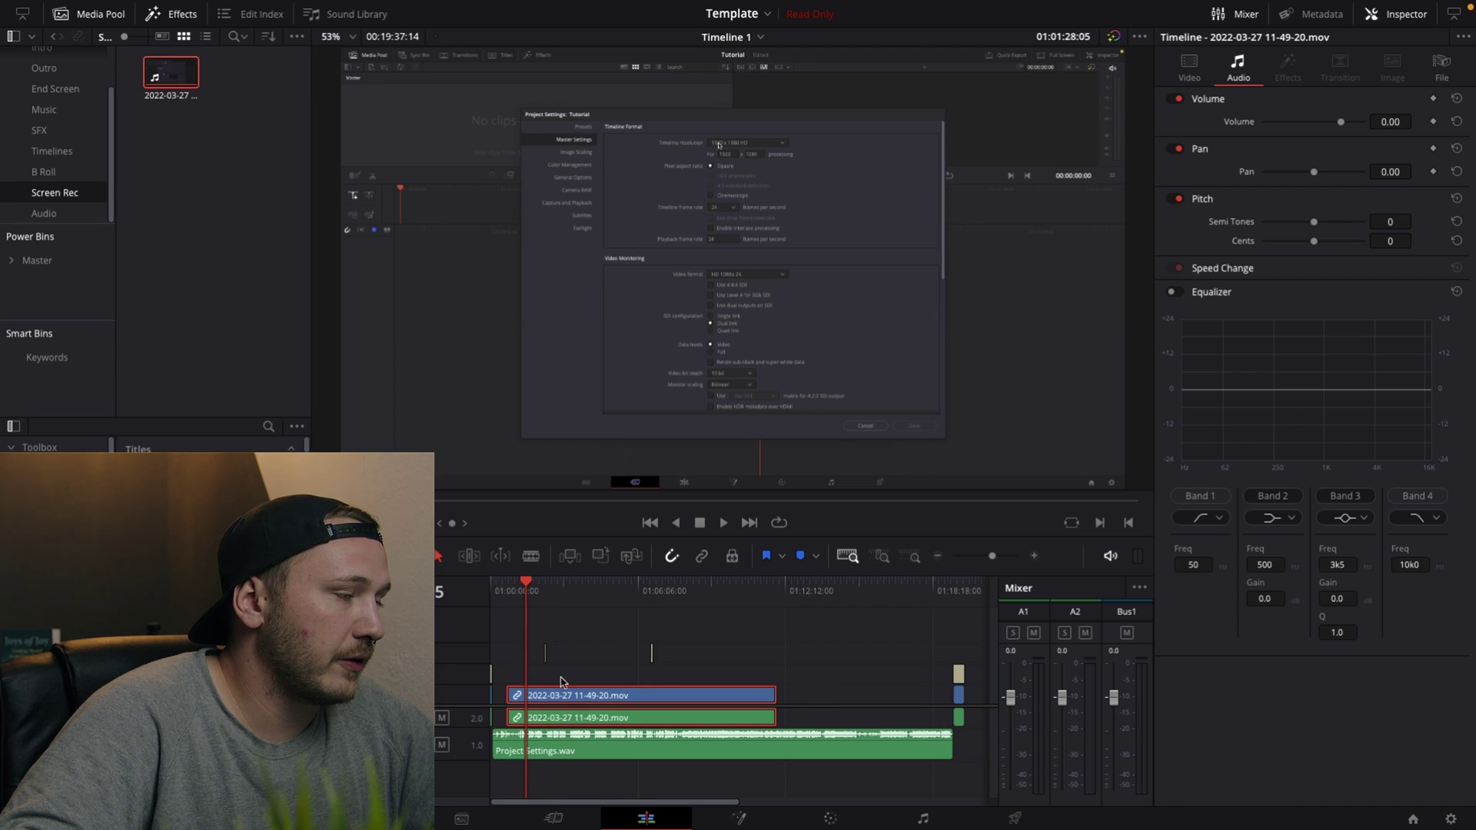
mouse_move(897, 652)
mouse_down()
mouse_move(961, 703)
mouse_move(790, 695)
mouse_up()
Fit the edit in view and split all clips at the cut points
click(799, 593)
key(shift+z)
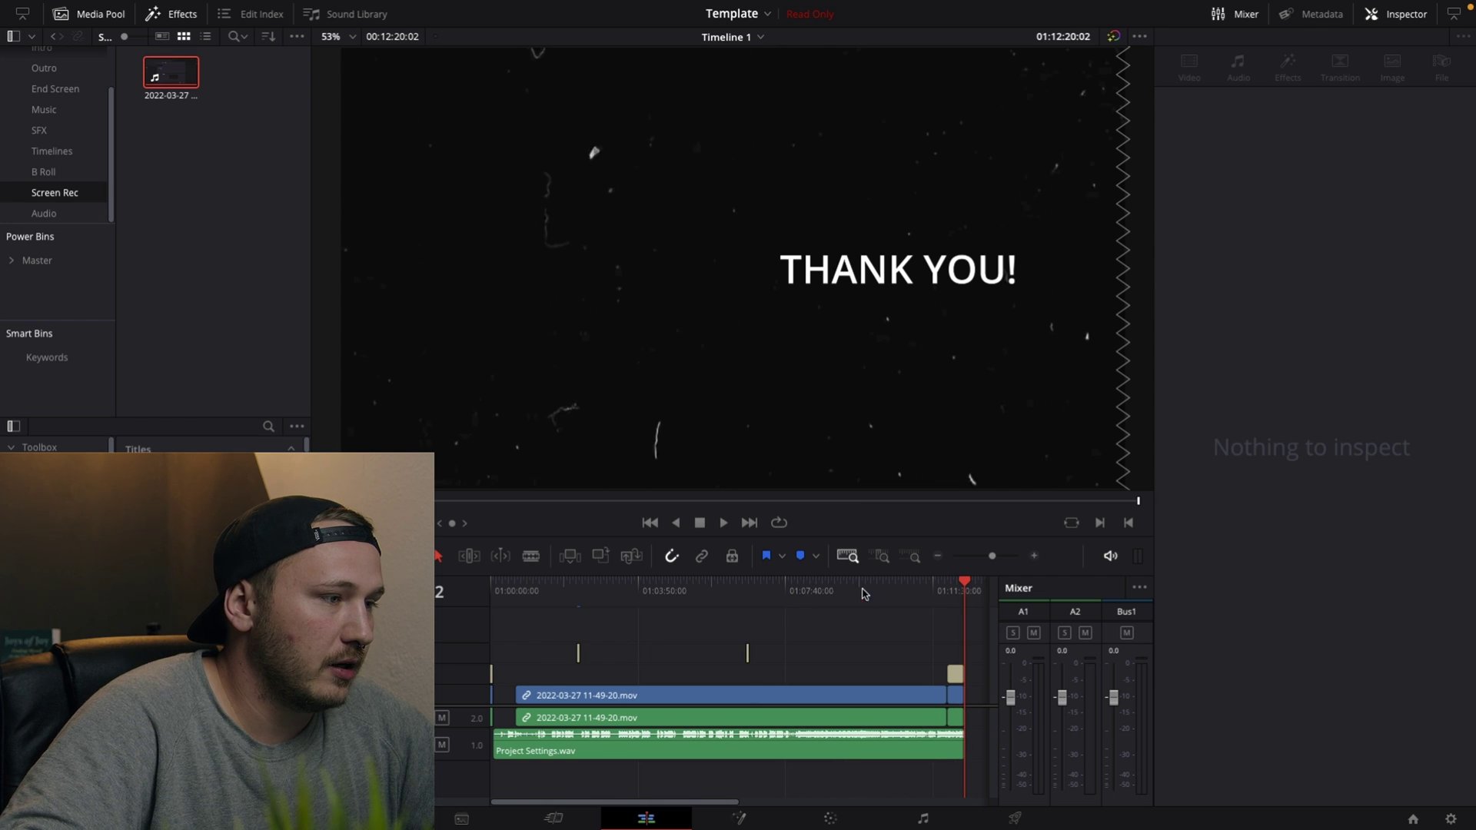
click(863, 592)
key(ctrl+b)
drag(863, 588, 522, 594)
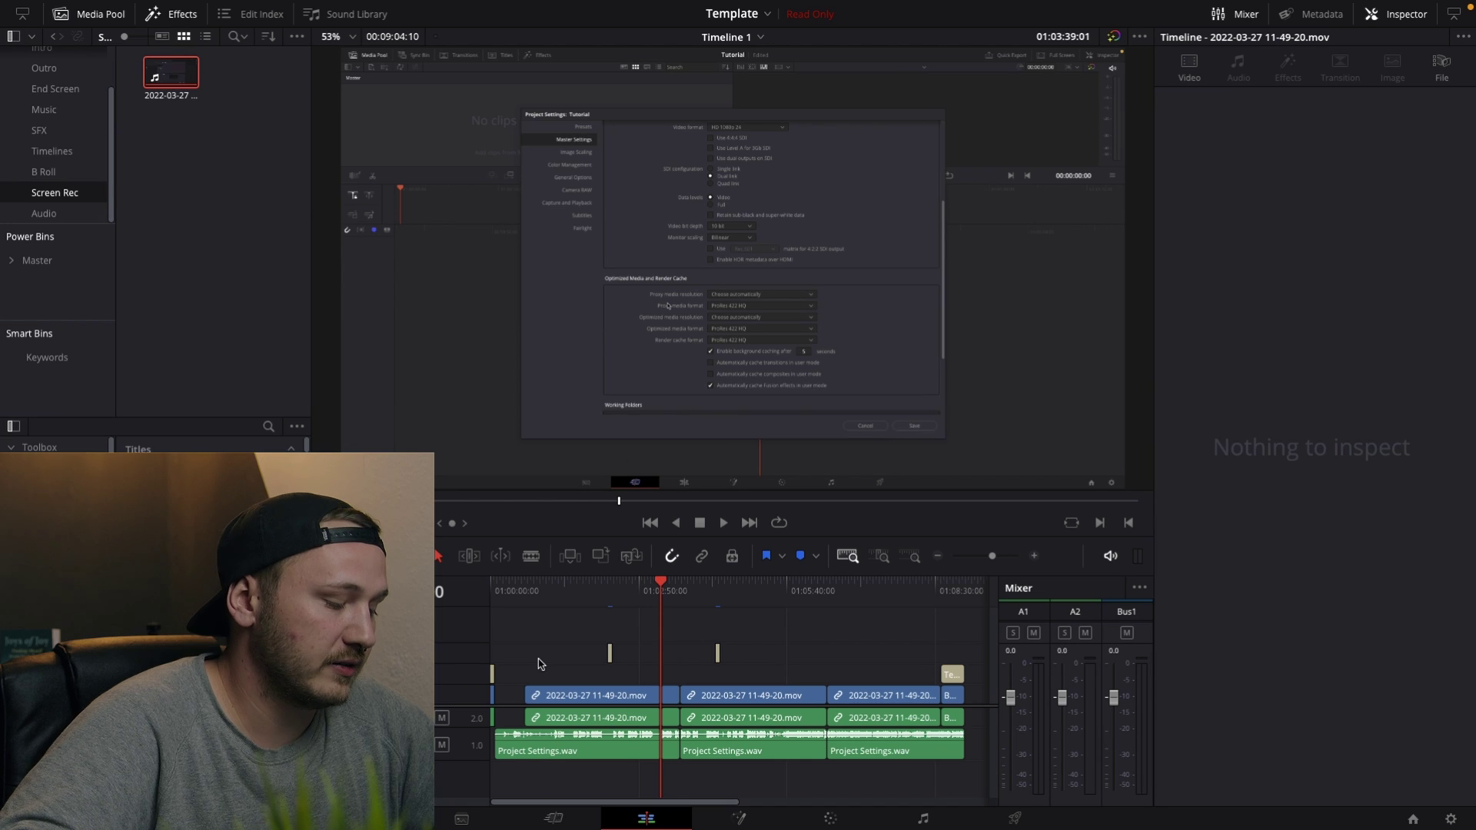
Save the edit as a new project named 'YOUTUBE TEMPLATE'
key(ctrl+shift+s)
text(YOUTUBE TEMPLATE)
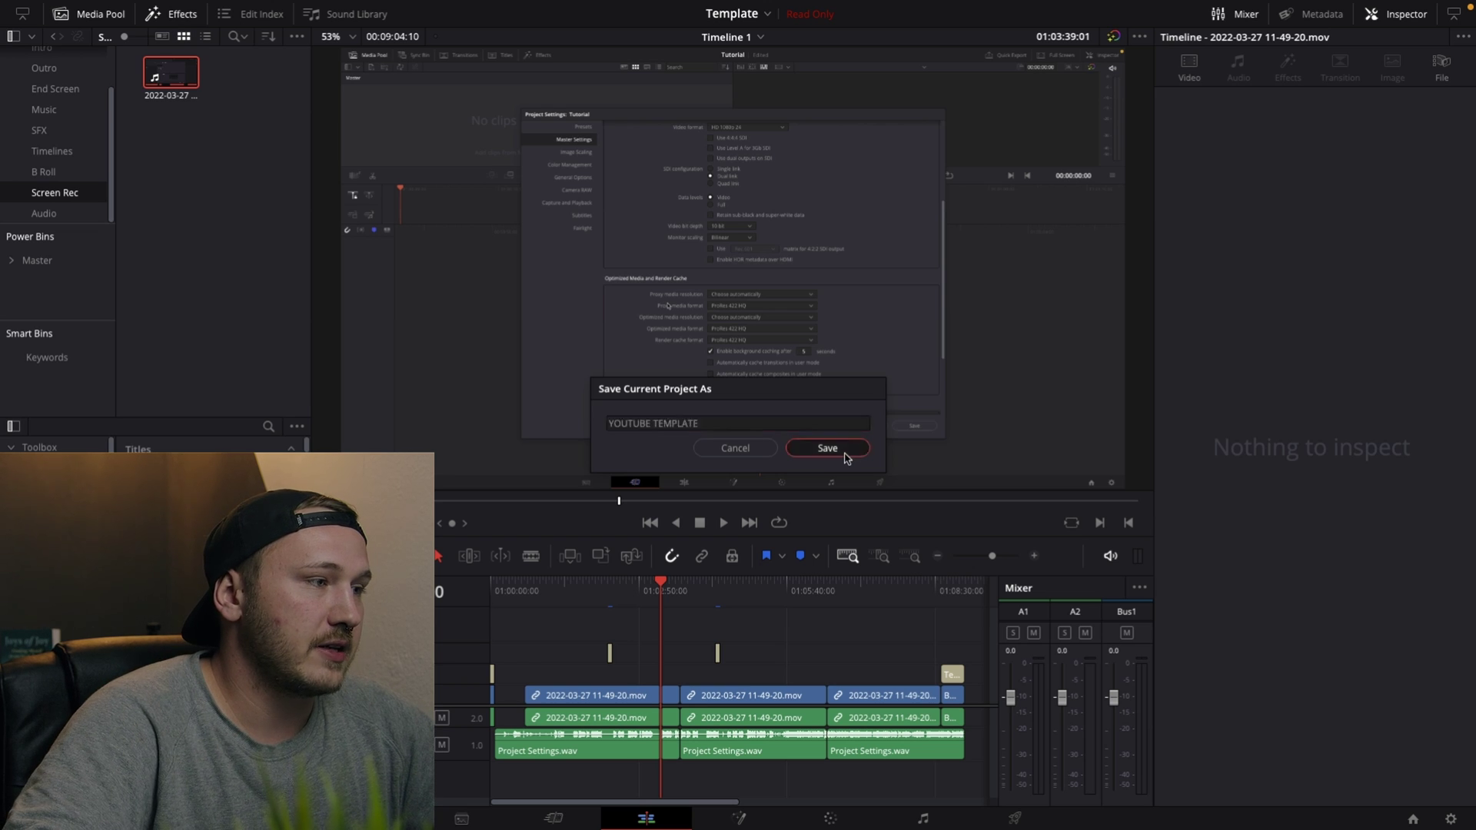
click(842, 451)
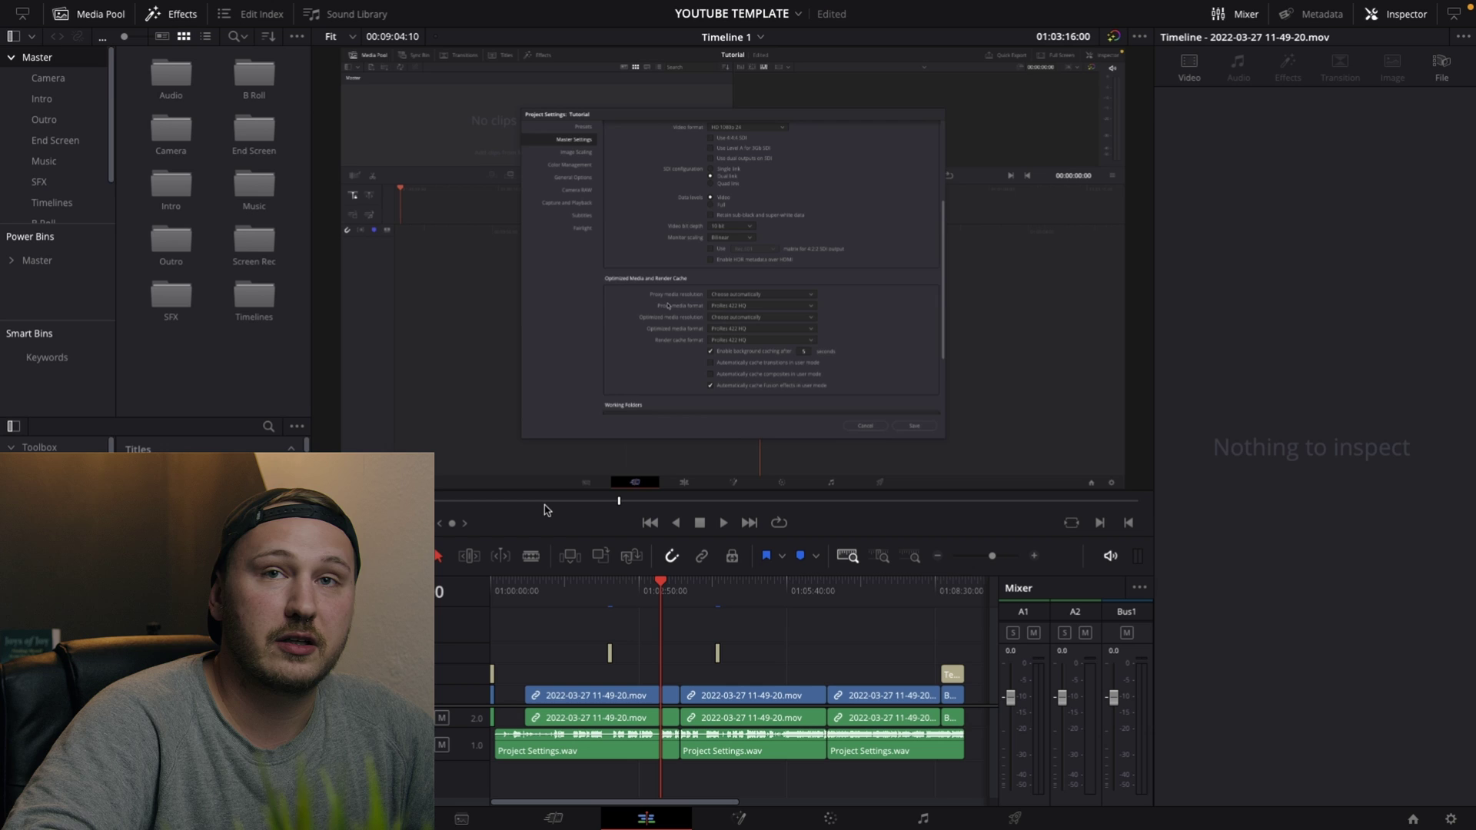
Relaunch DaVinci Resolve and open the S. Friedrich Videographics project folder
key(F11)
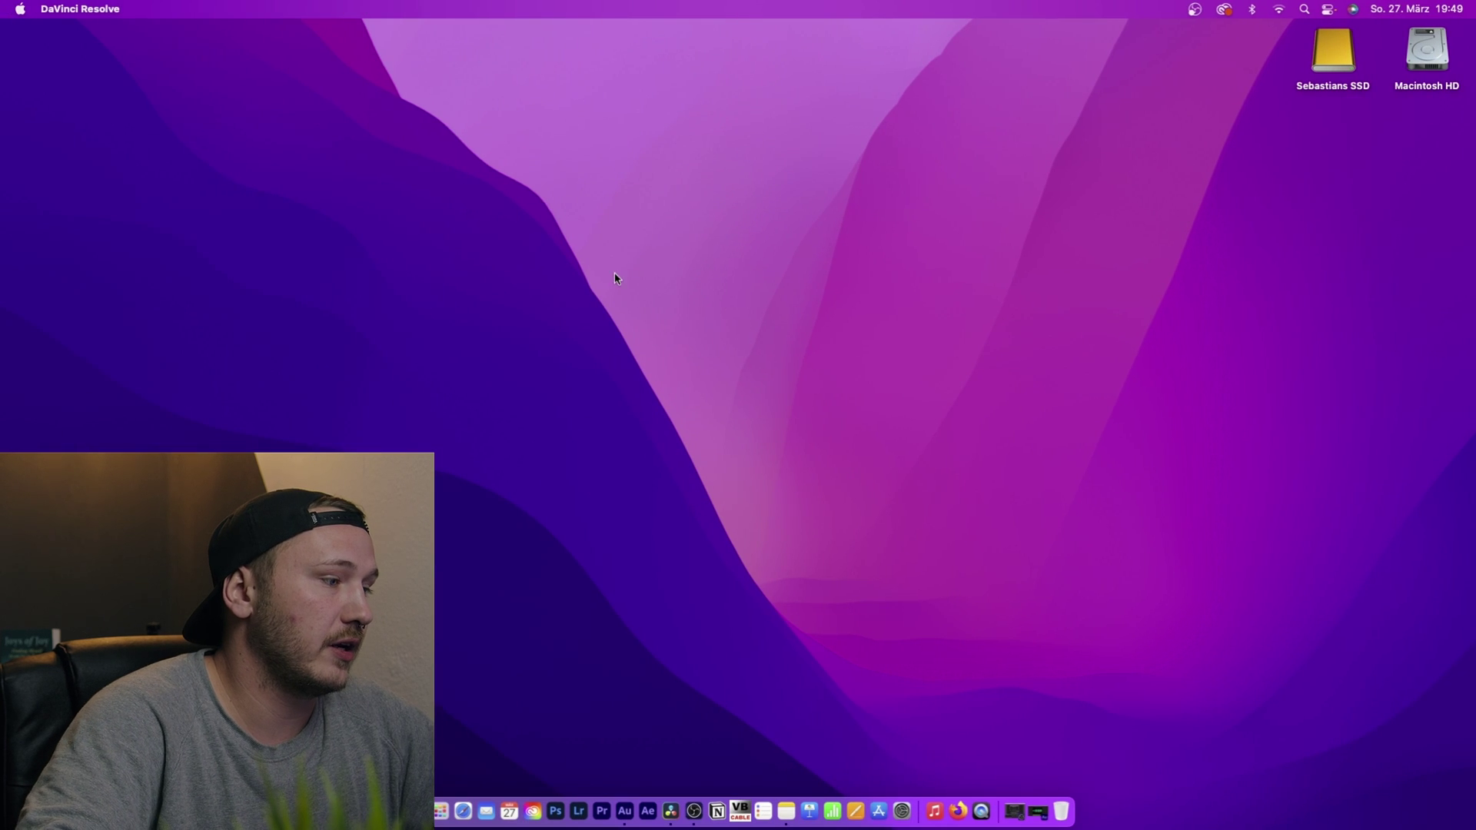
click(658, 709)
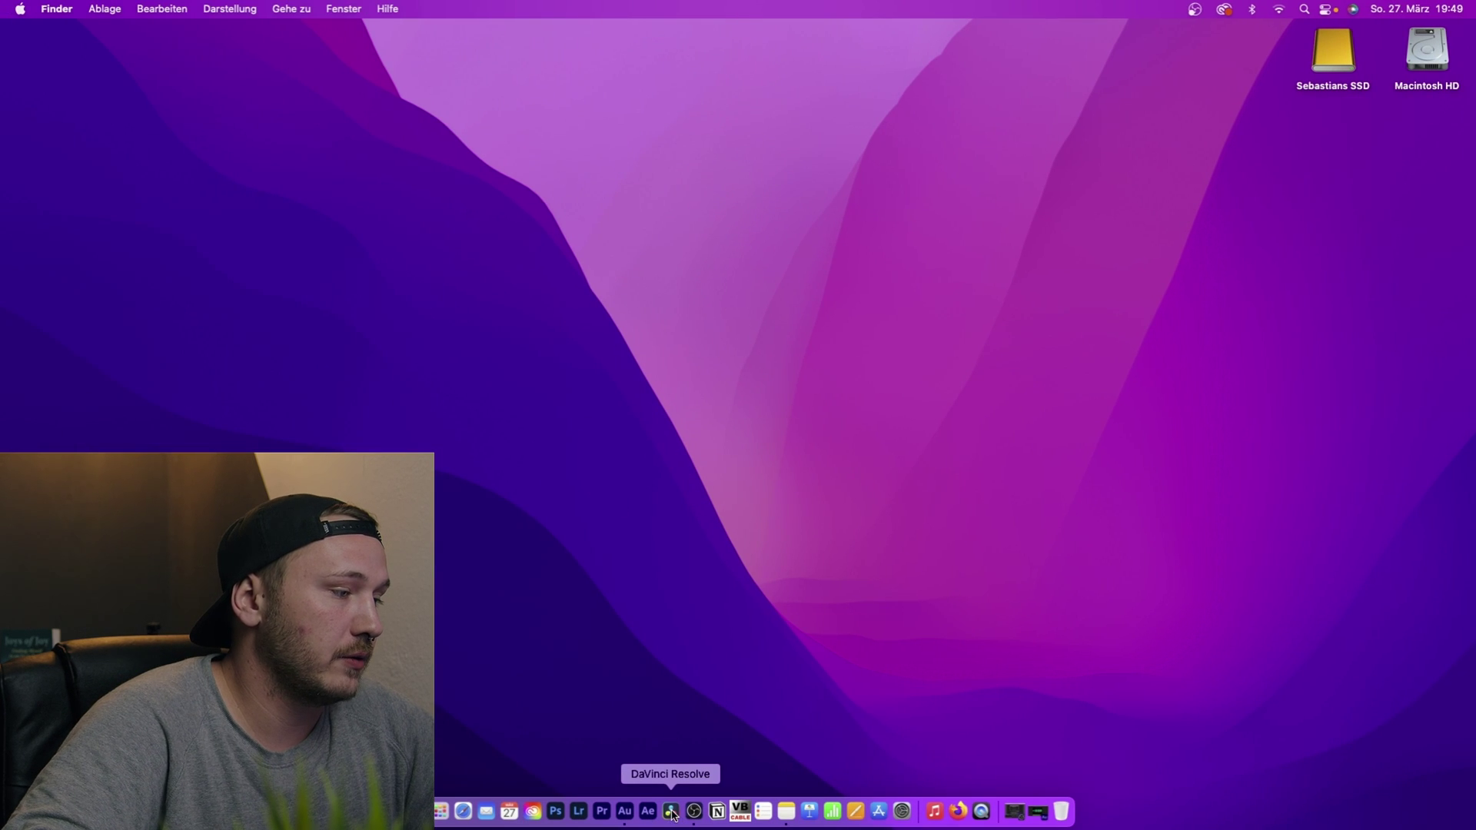
click(670, 813)
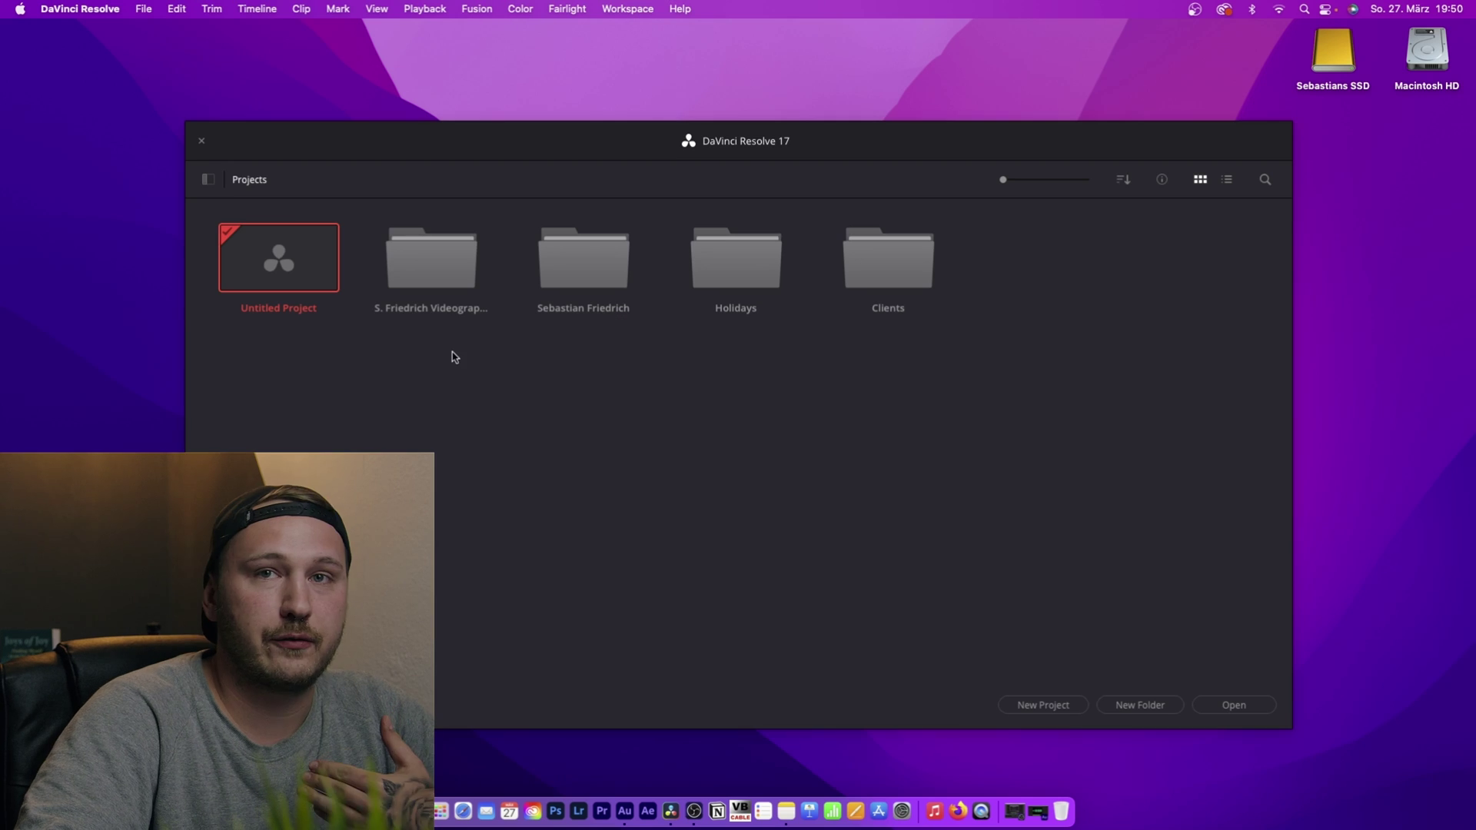
click(413, 259)
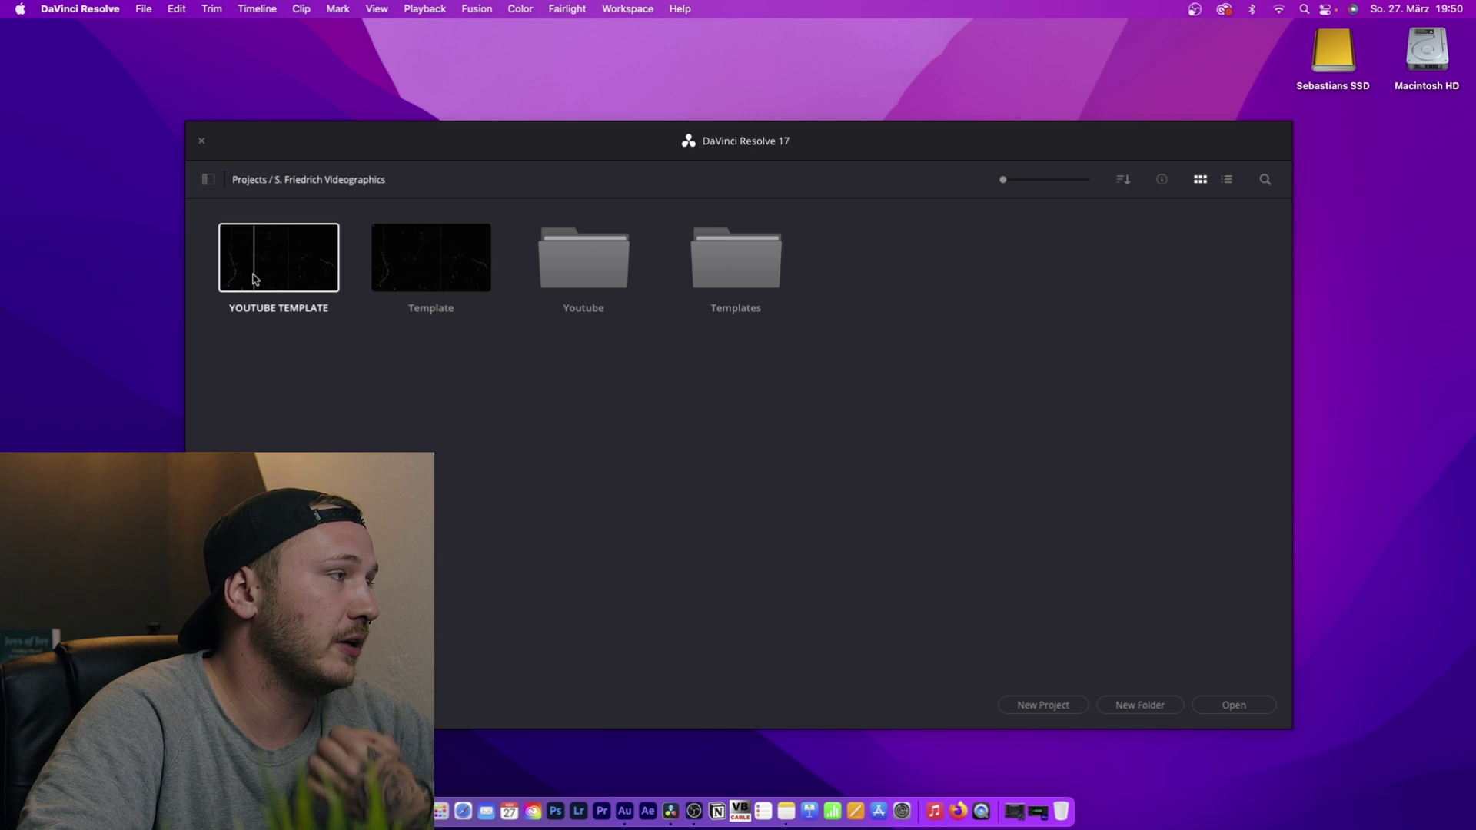
Open the Template project read-only, showing its untouched bins and THANK YOU! end screen
right_click(423, 269)
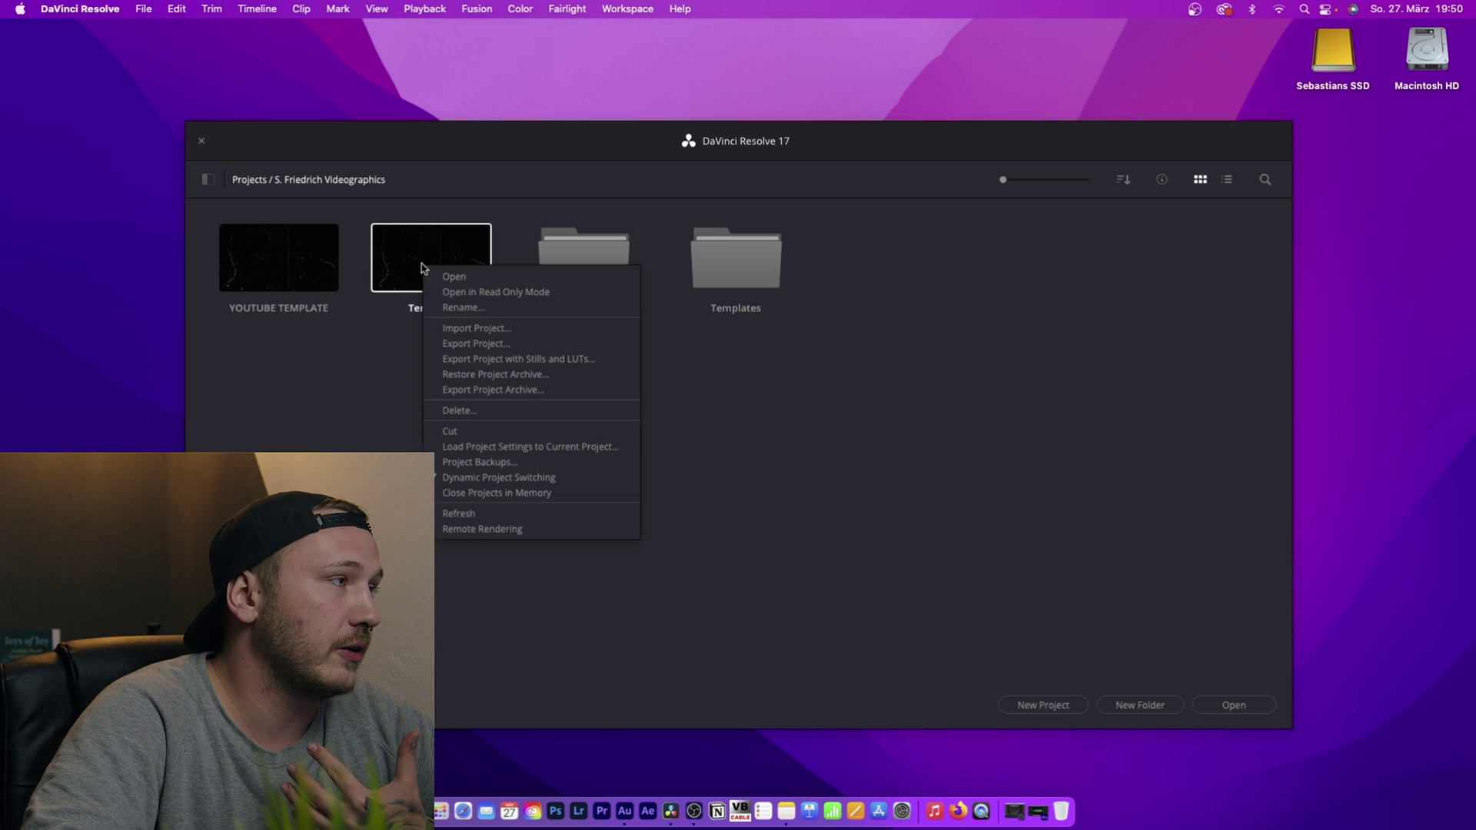
click(467, 294)
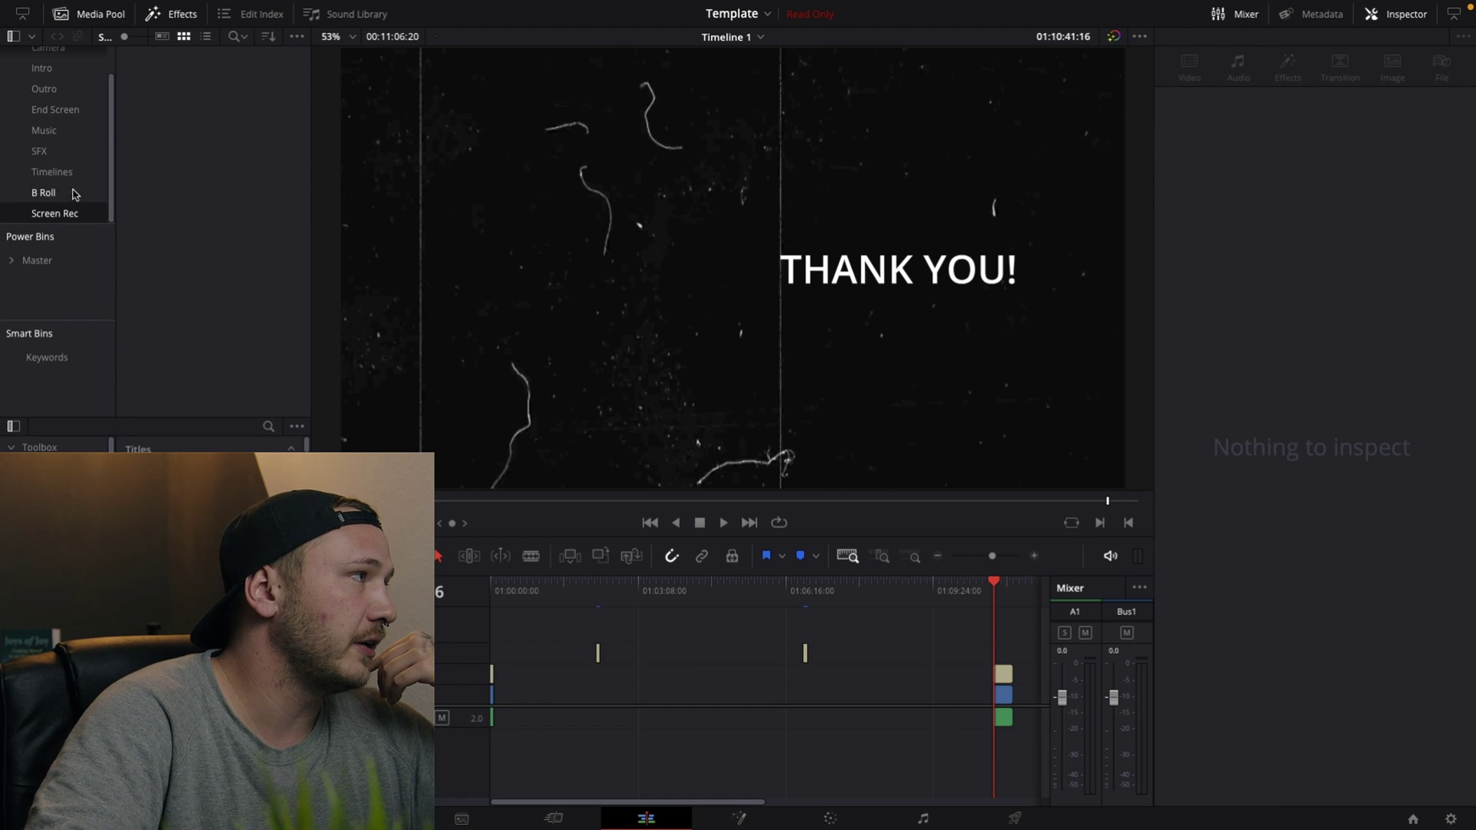
drag(278, 329, 276, 329)
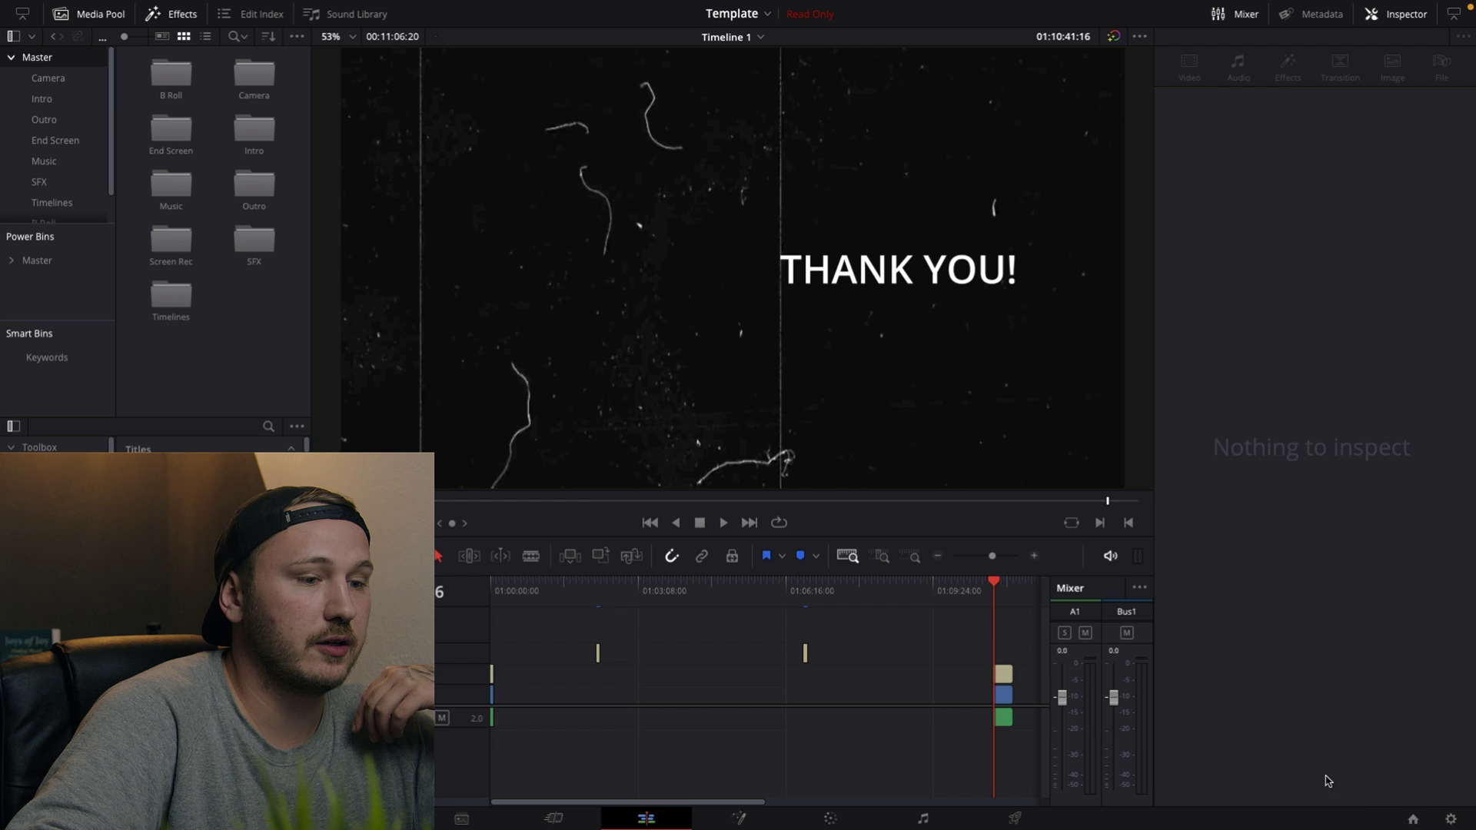
click(1412, 819)
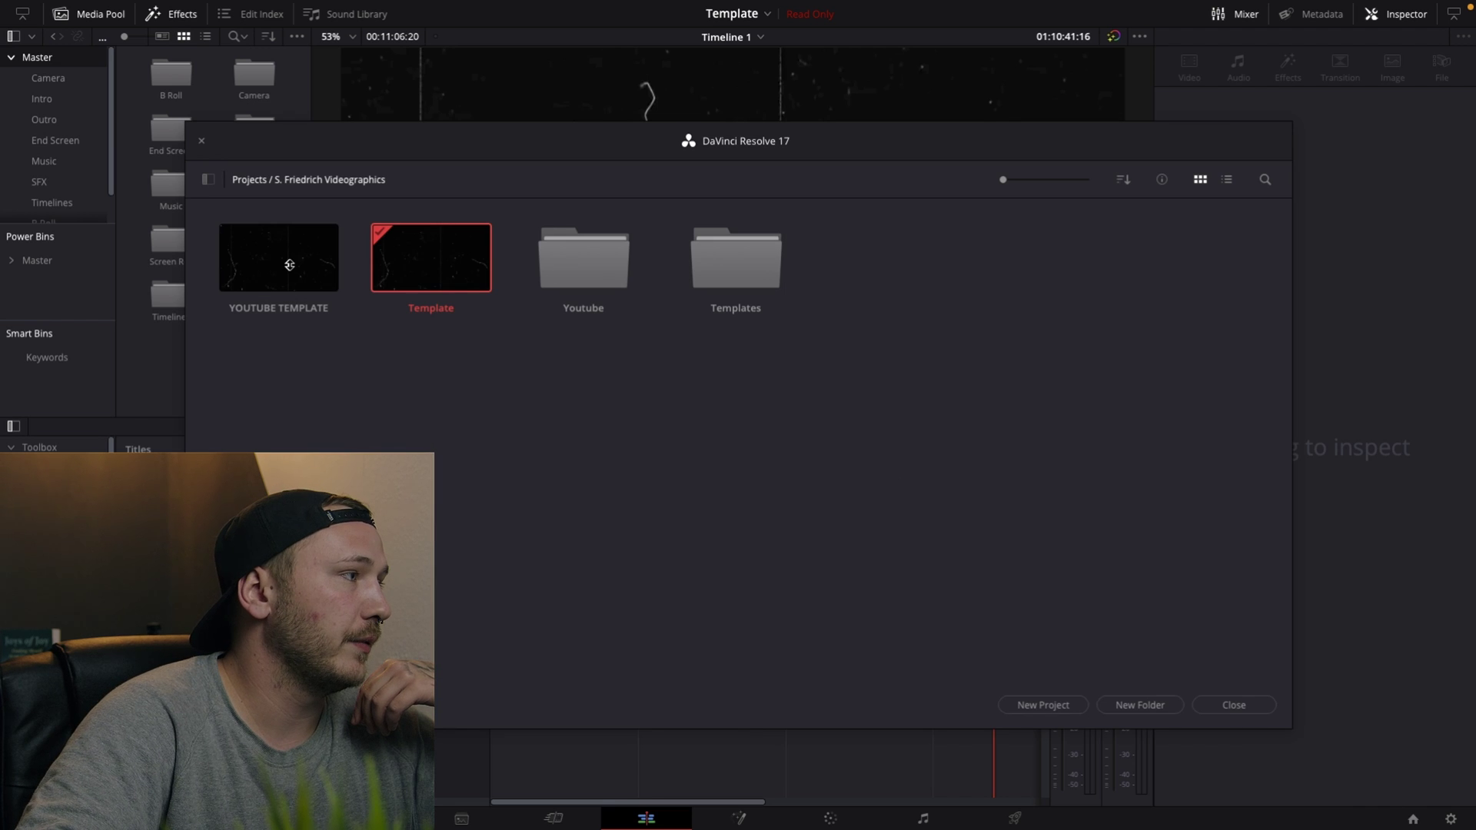
double_click(289, 264)
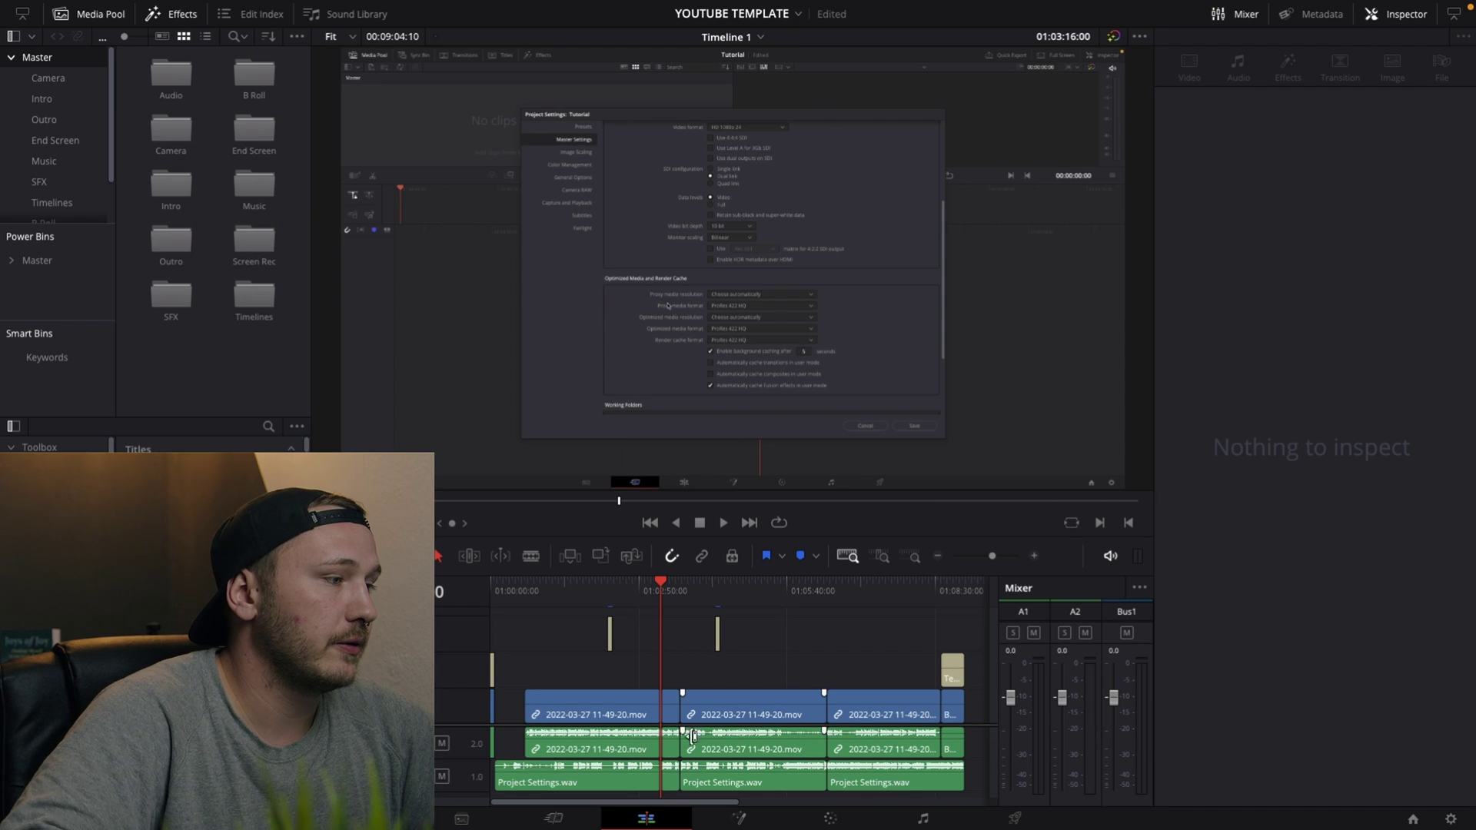
click(573, 693)
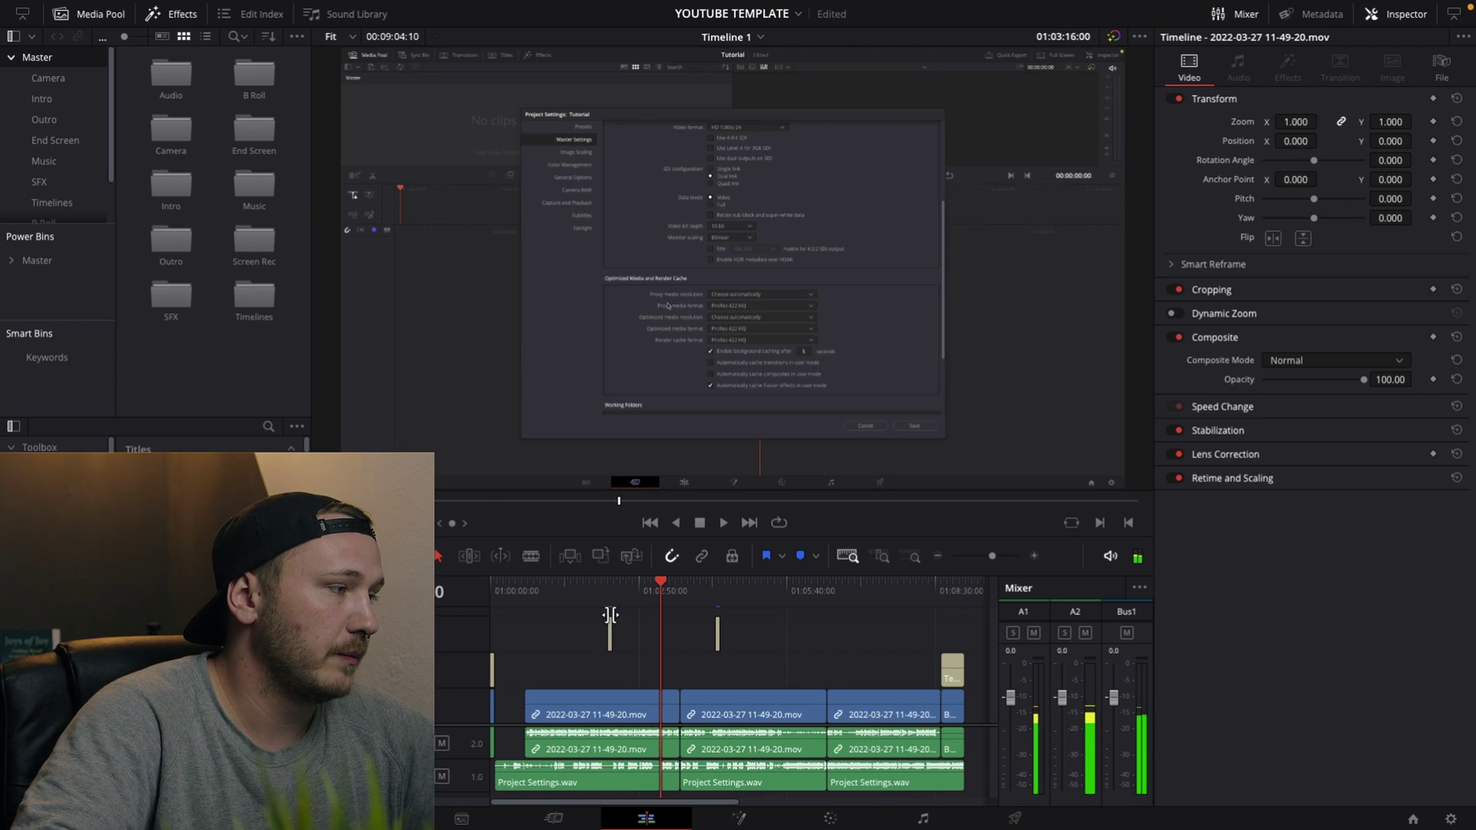
drag(495, 588, 519, 615)
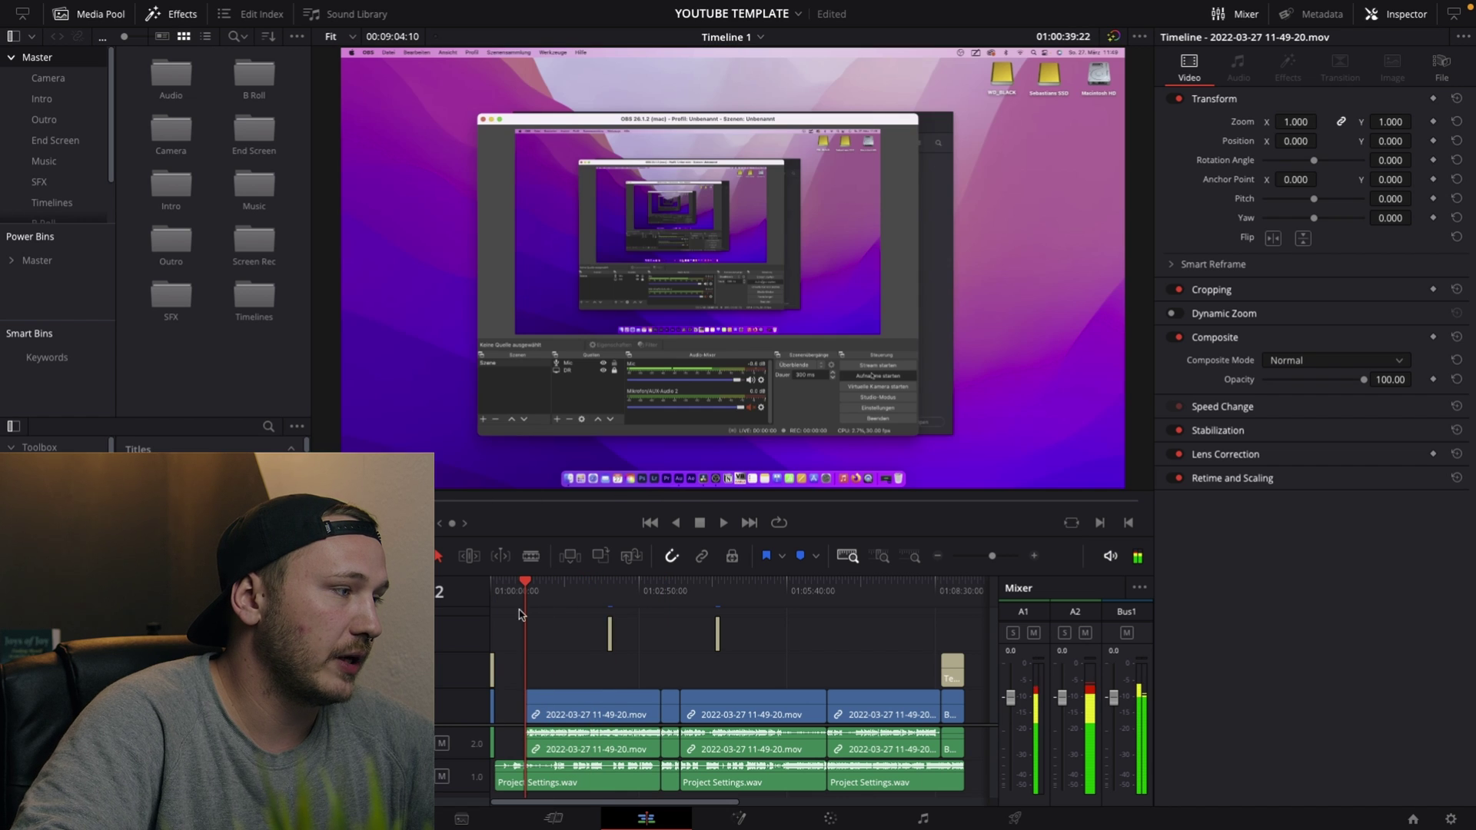
key(ctrl+a)
click(780, 22)
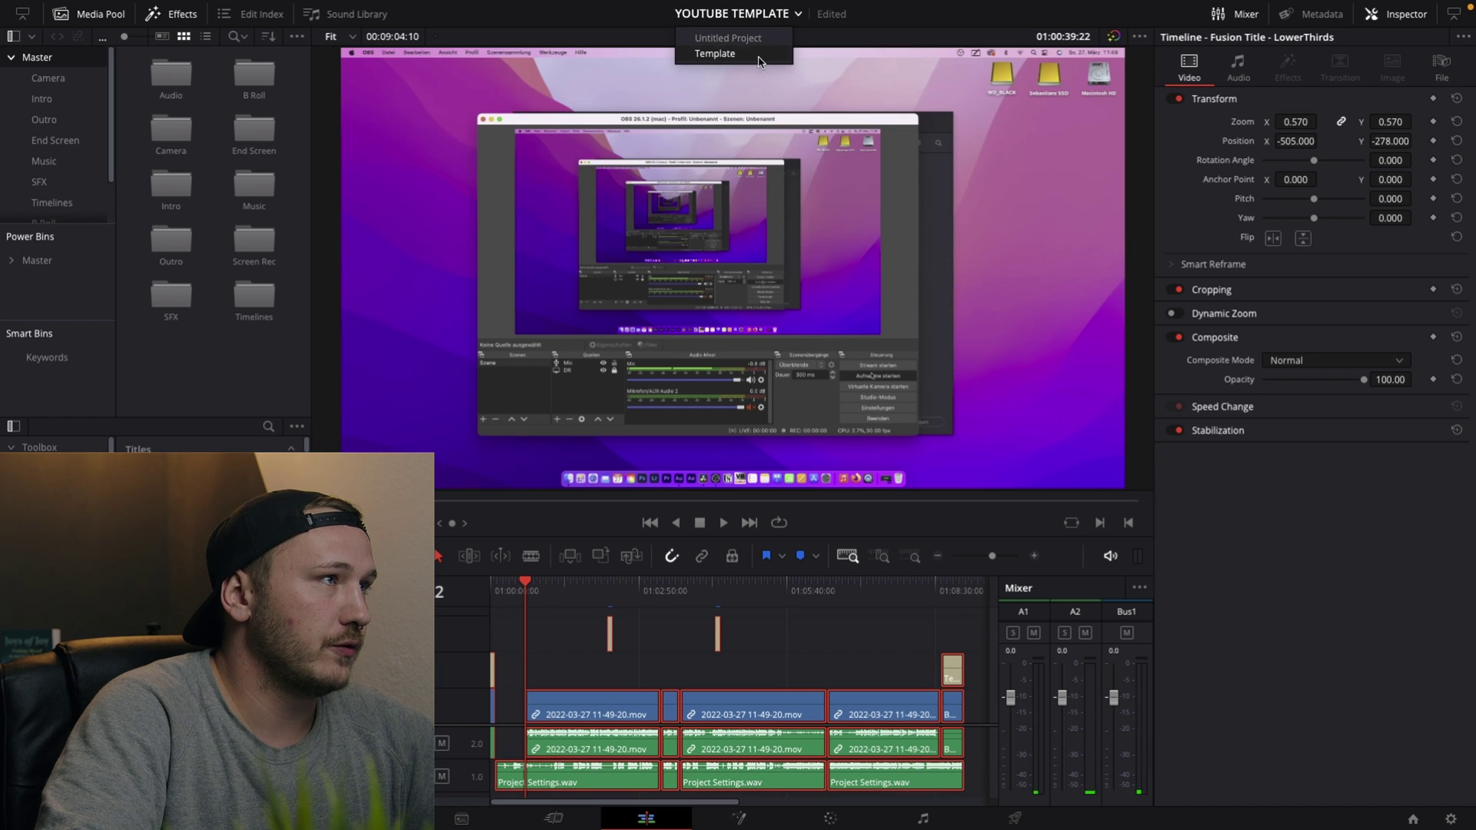
click(715, 54)
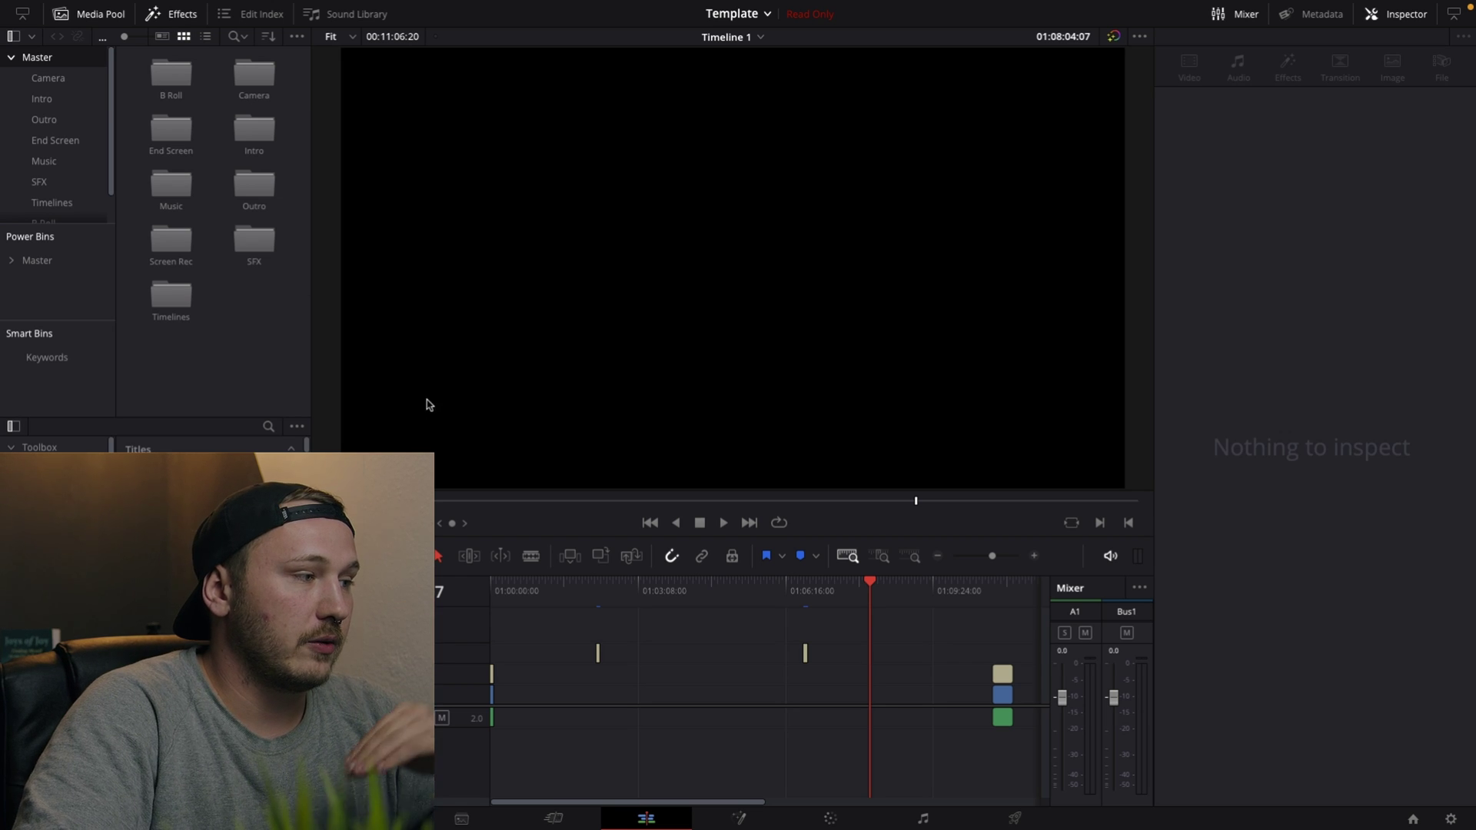
drag(553, 591, 999, 591)
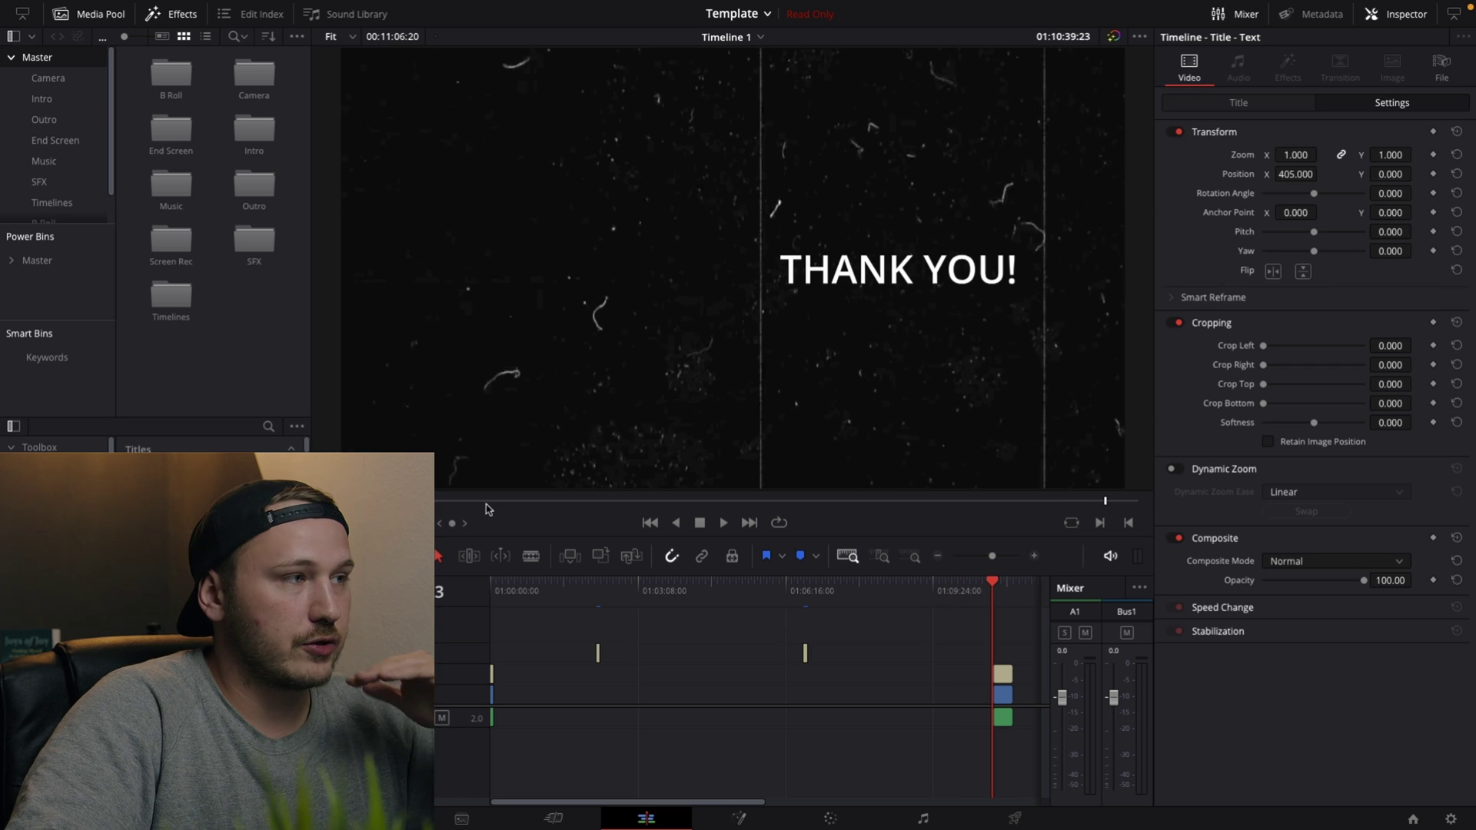